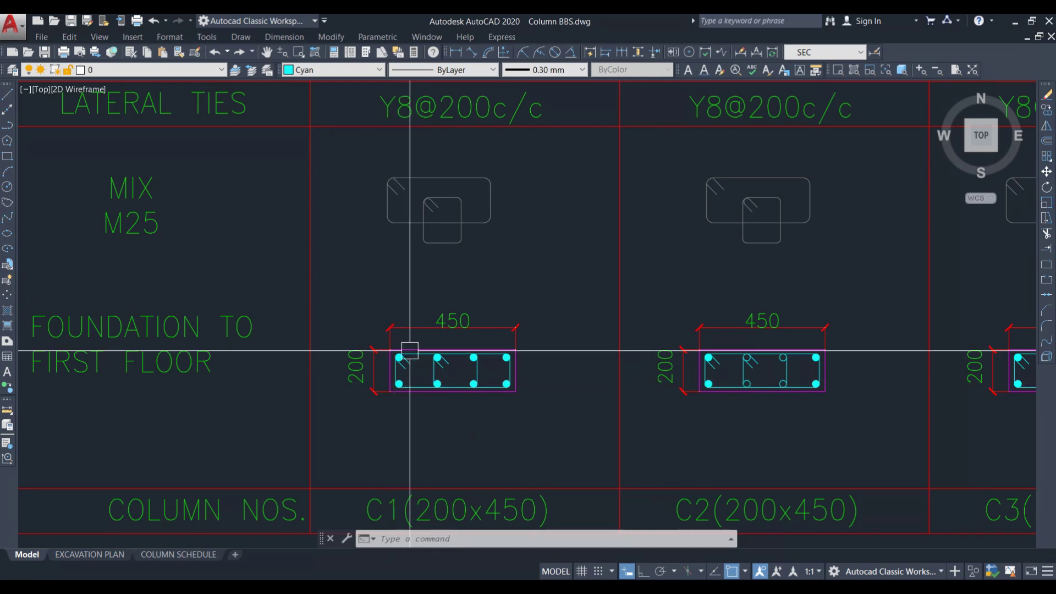
- Examine the main bars, lateral ties and cross-section of column C1 in the column schedule
left_click_drag(597, 229, 546, 324)
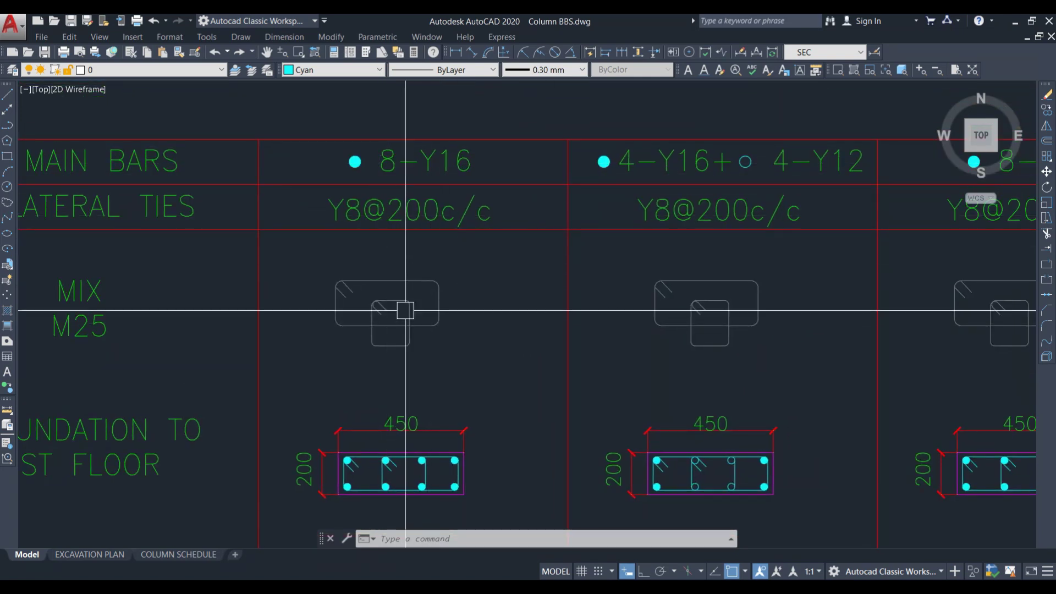
left_click_drag(512, 346, 539, 323)
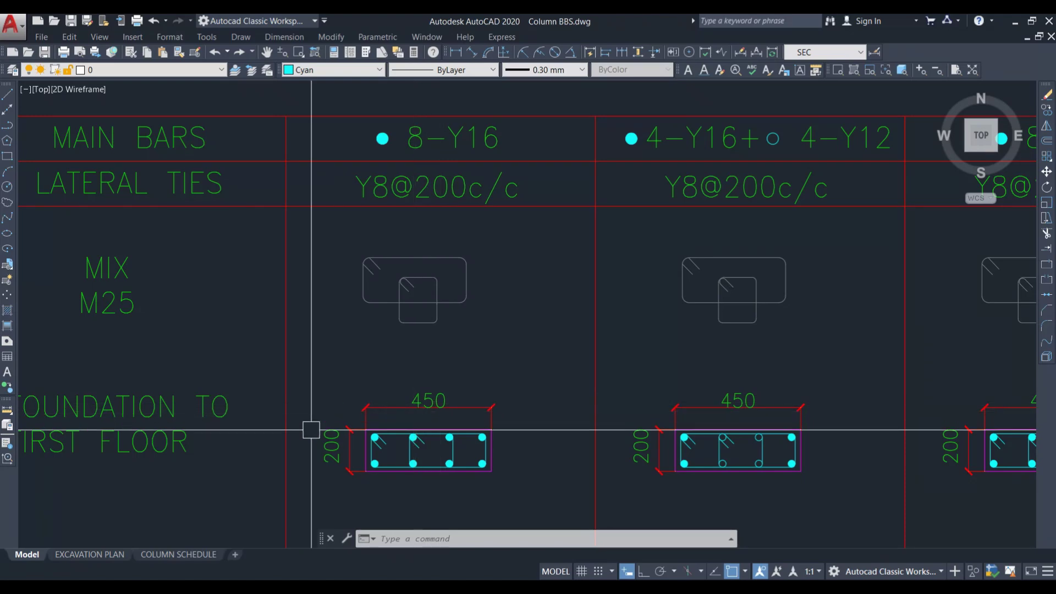
scroll(459, 416, "down", 2)
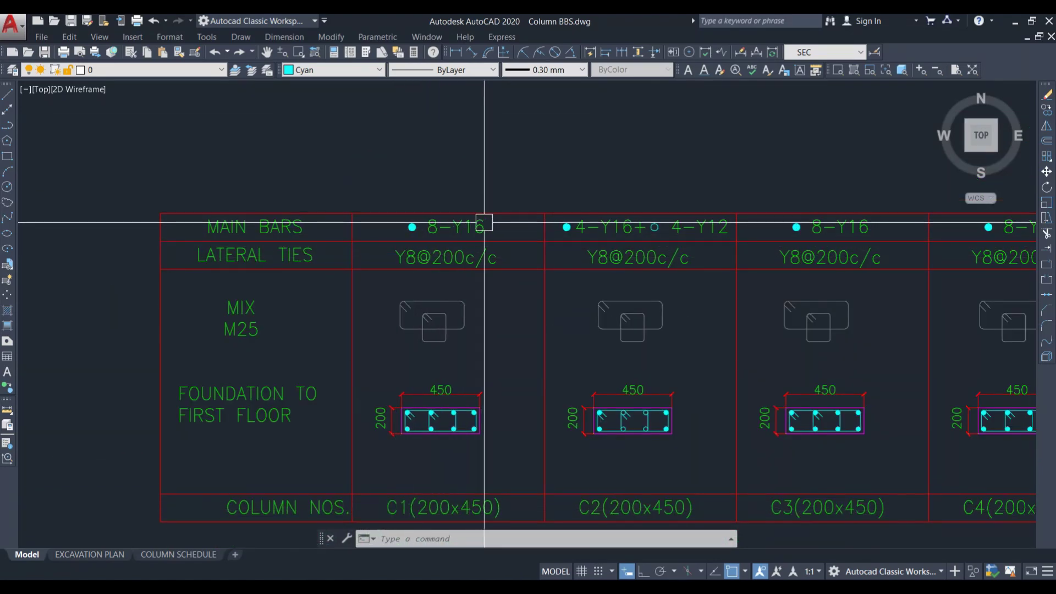
scroll(429, 279, "up", 2)
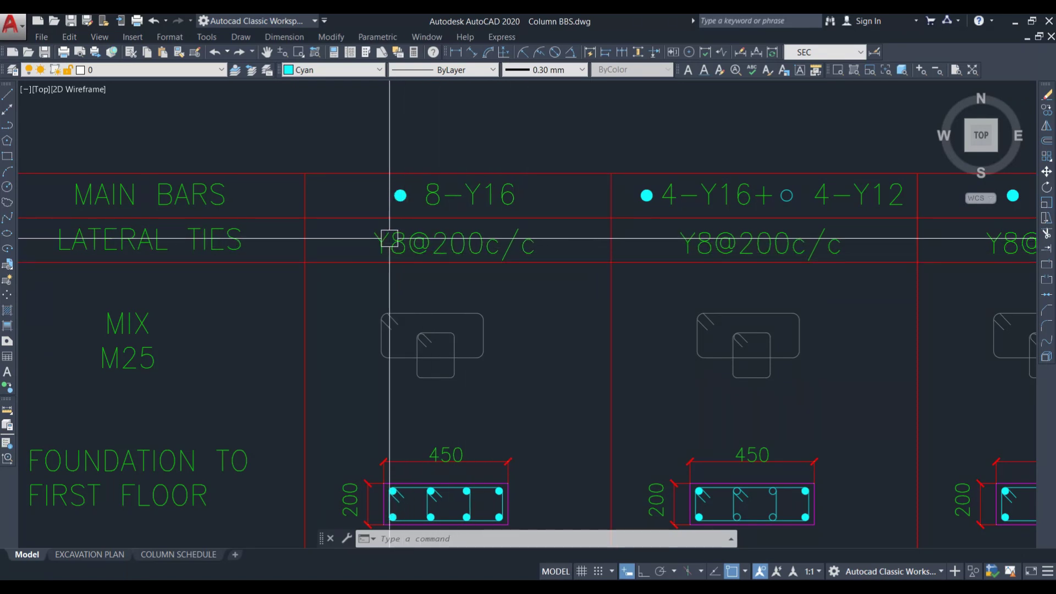
scroll(437, 238, "down", 2)
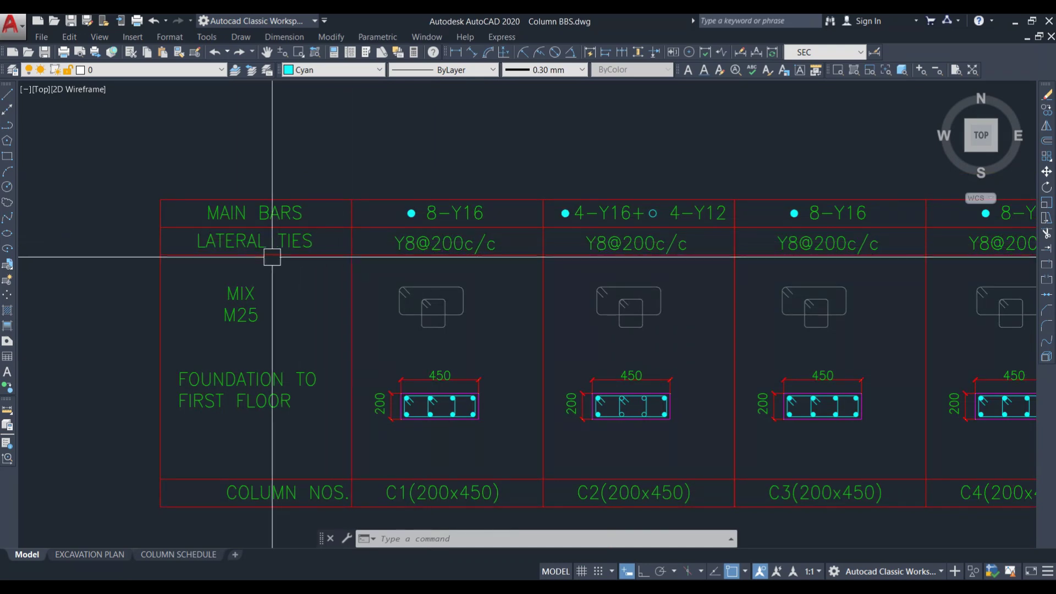
scroll(441, 405, "up", 6)
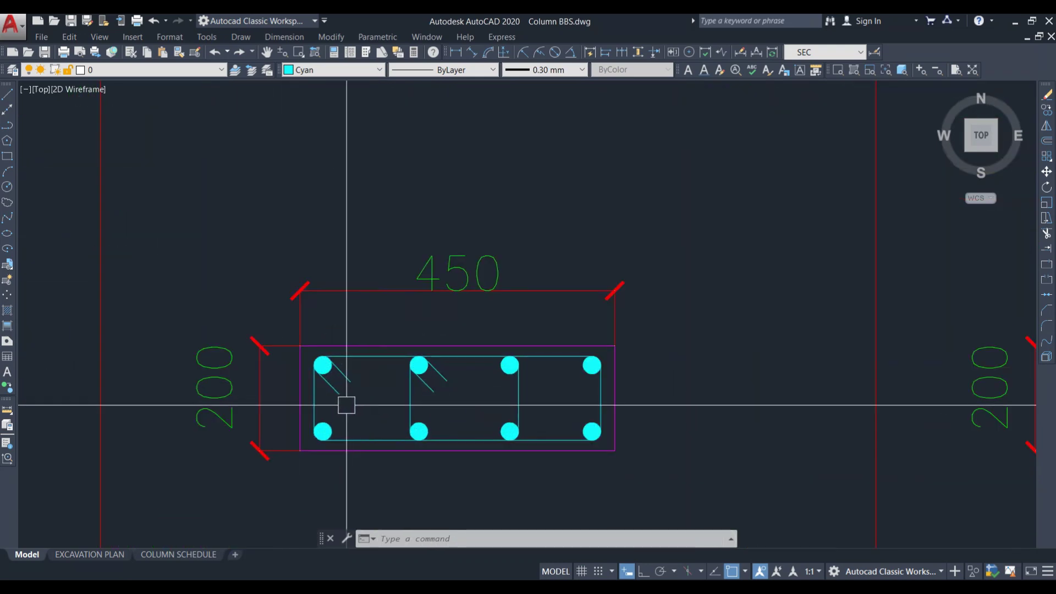
scroll(378, 379, "down", 2)
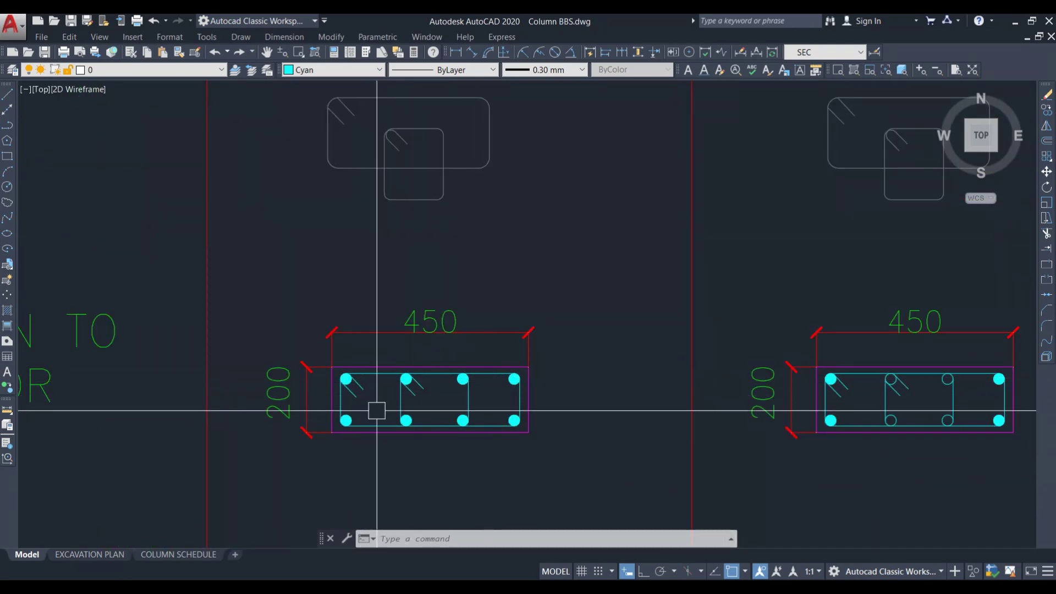
left_click_drag(405, 388, 429, 401)
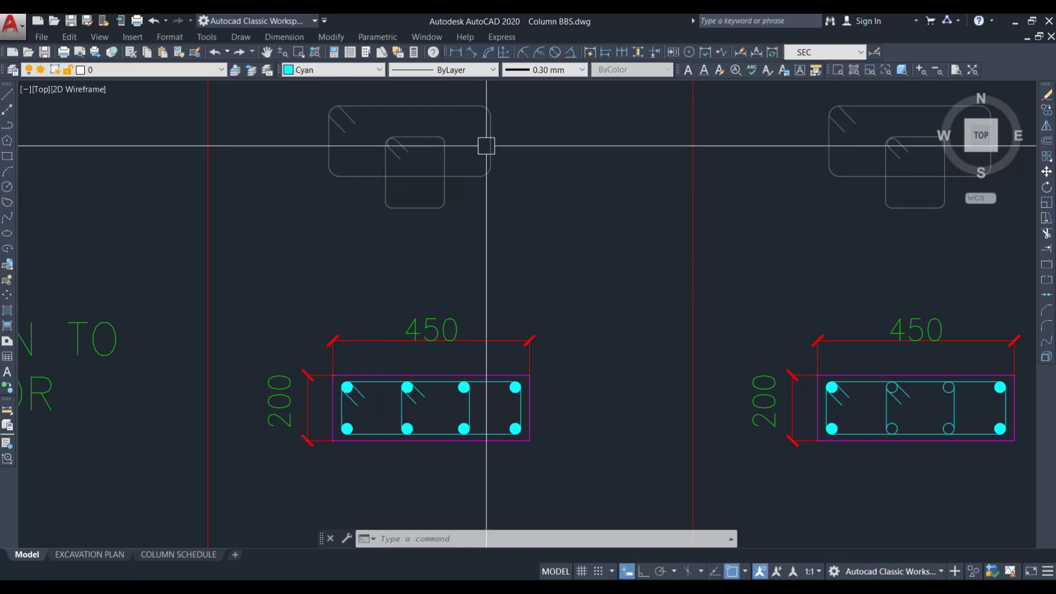
- Select the outer and inner lateral tie outlines of column C1 for inspection, and clear the selection
left_click(439, 106)
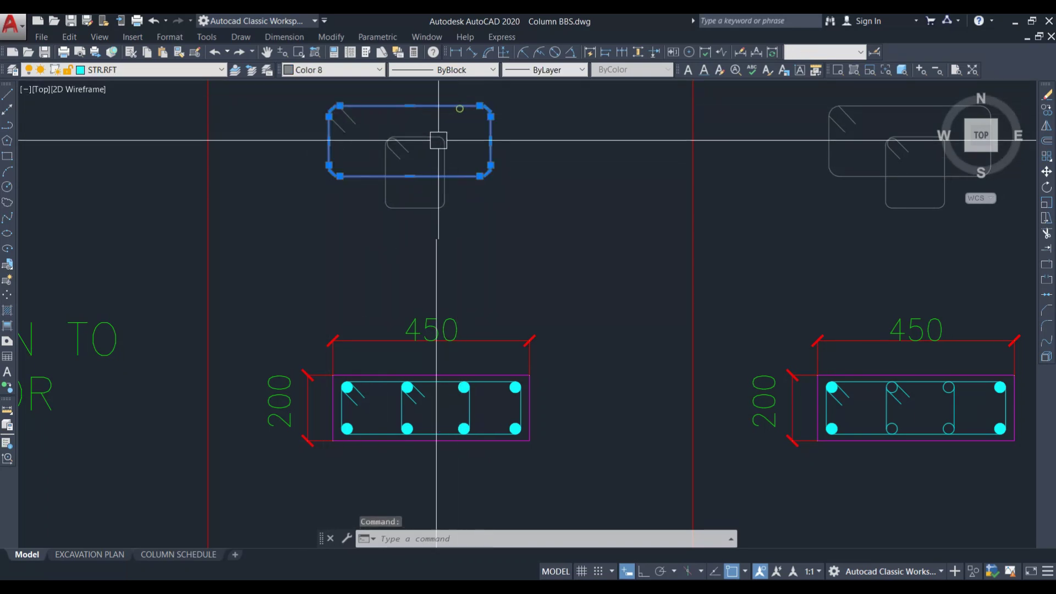
key("Escape")
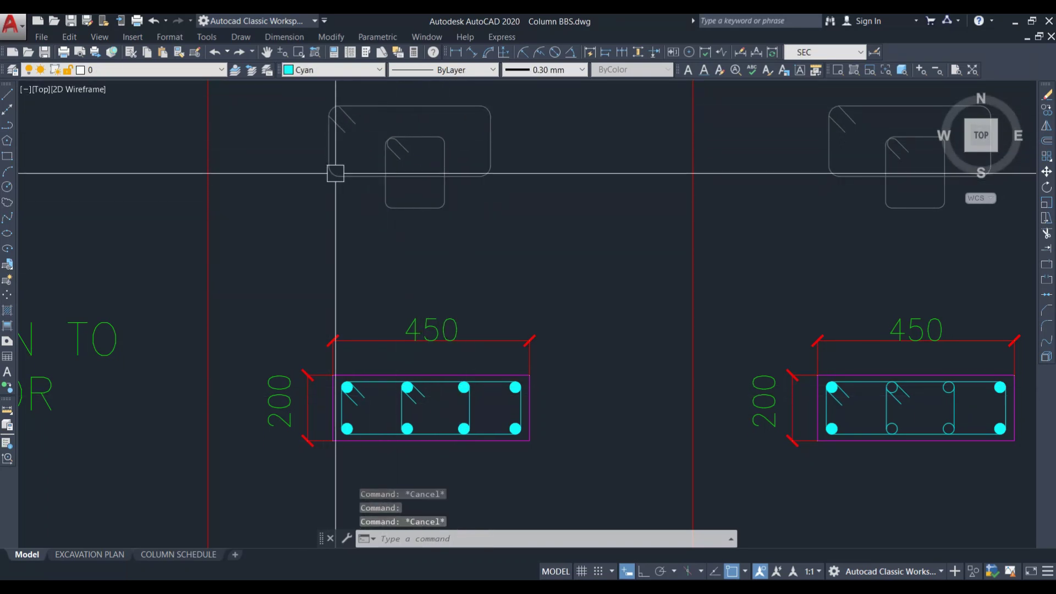
left_click(354, 175)
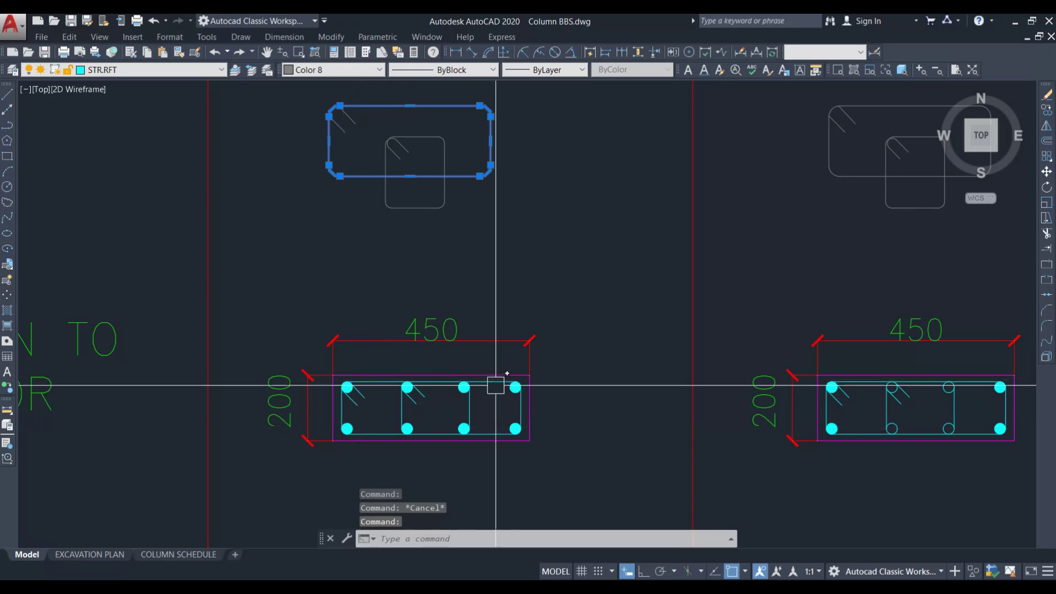
left_click(437, 141)
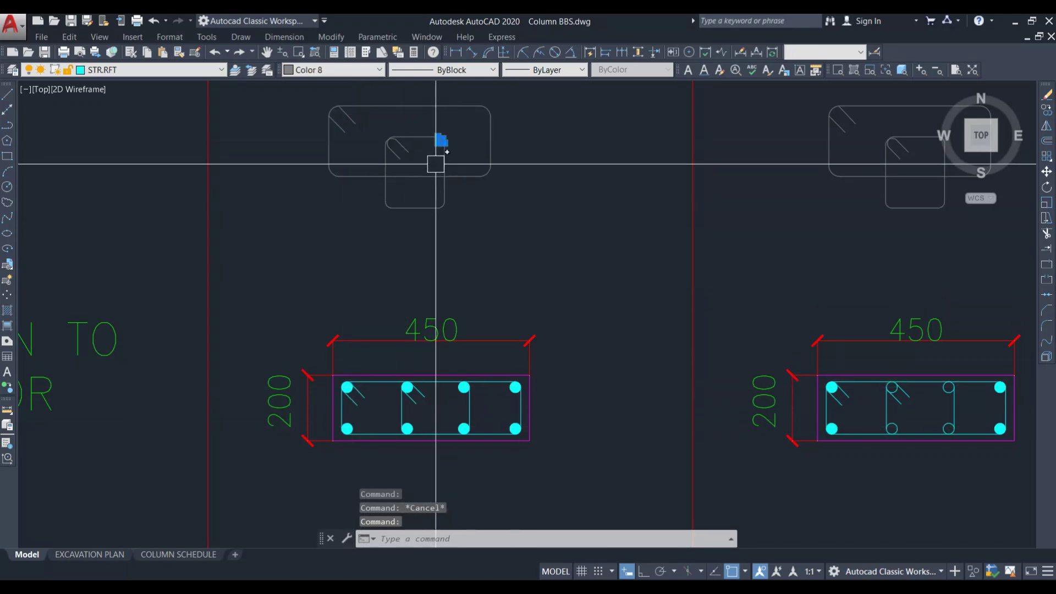
key("Escape")
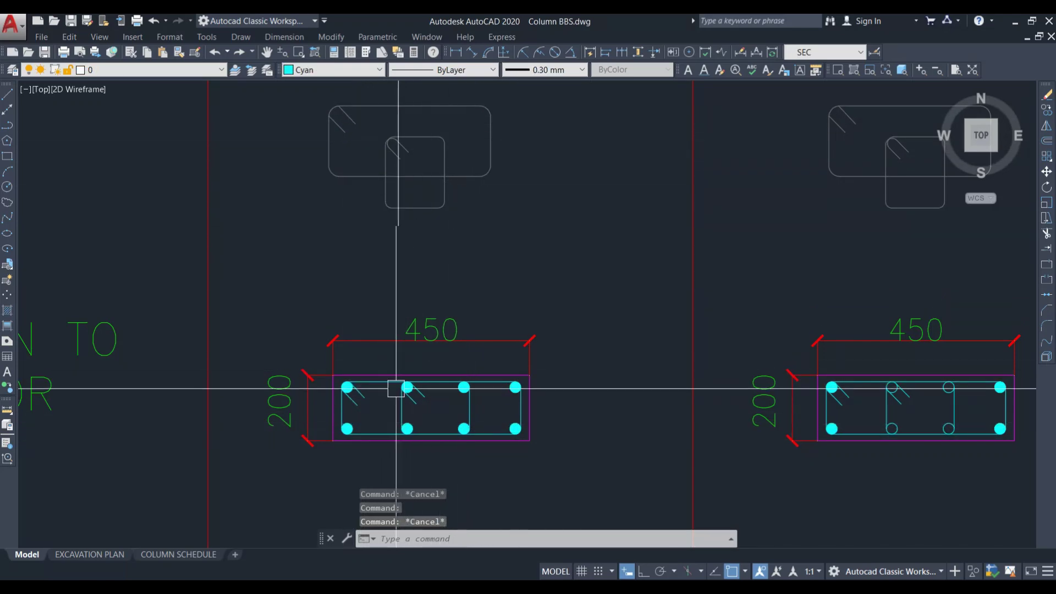
- Examine column C2's main bar specification and match the bar symbols to its 200x450 cross-section
scroll(396, 388, "down", 4)
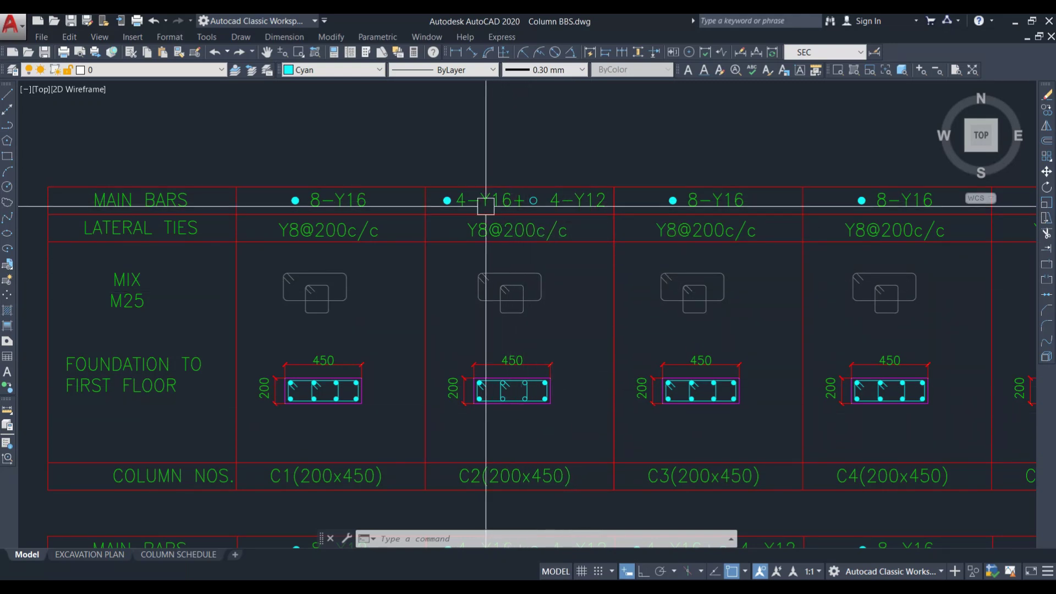
scroll(486, 207, "up", 2)
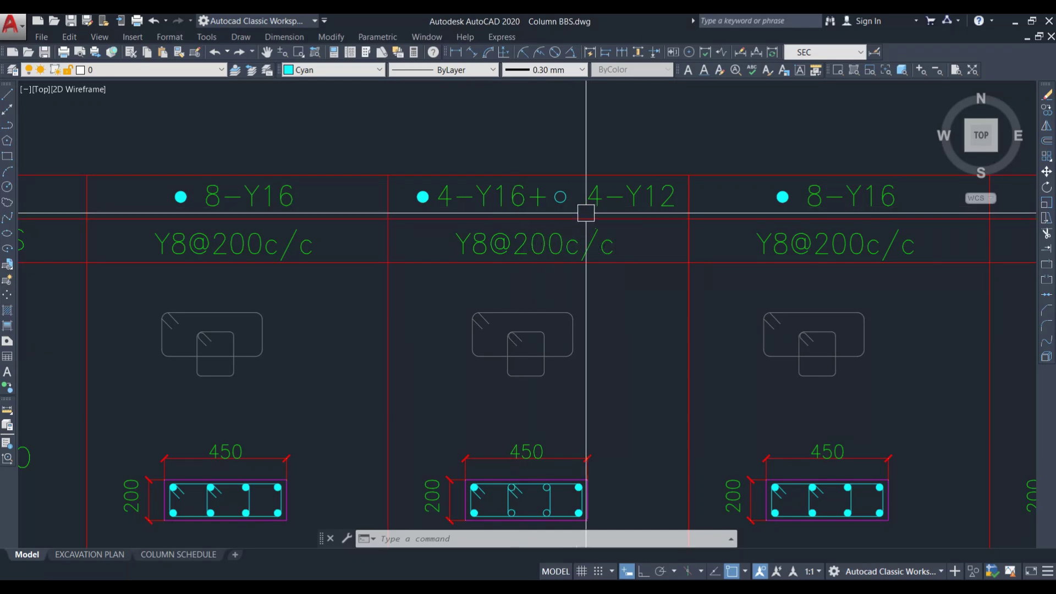
scroll(604, 172, "down", 3)
scroll(572, 292, "up", 8)
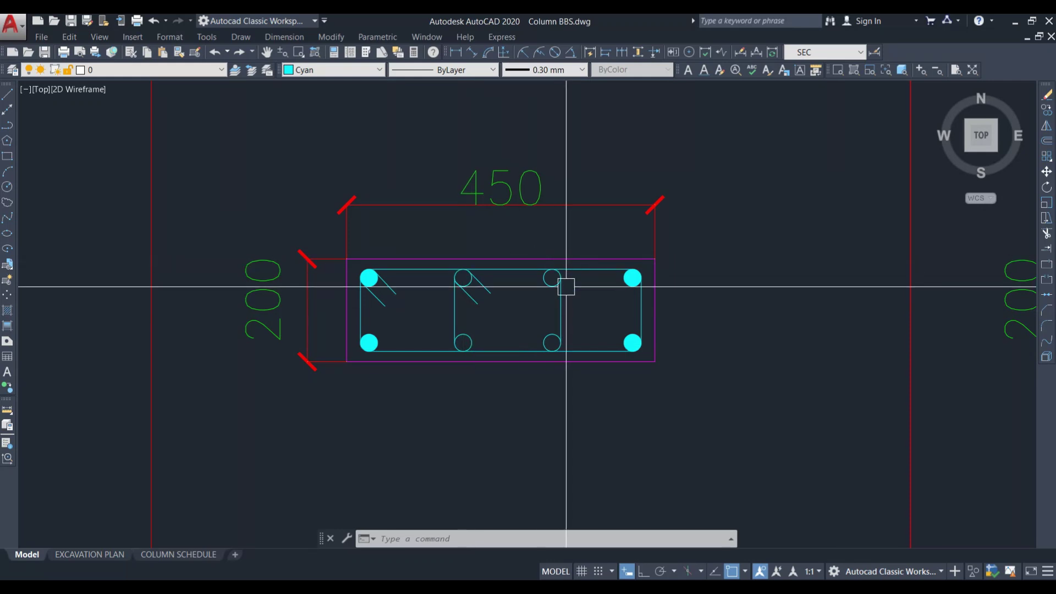
scroll(562, 320, "down", 6)
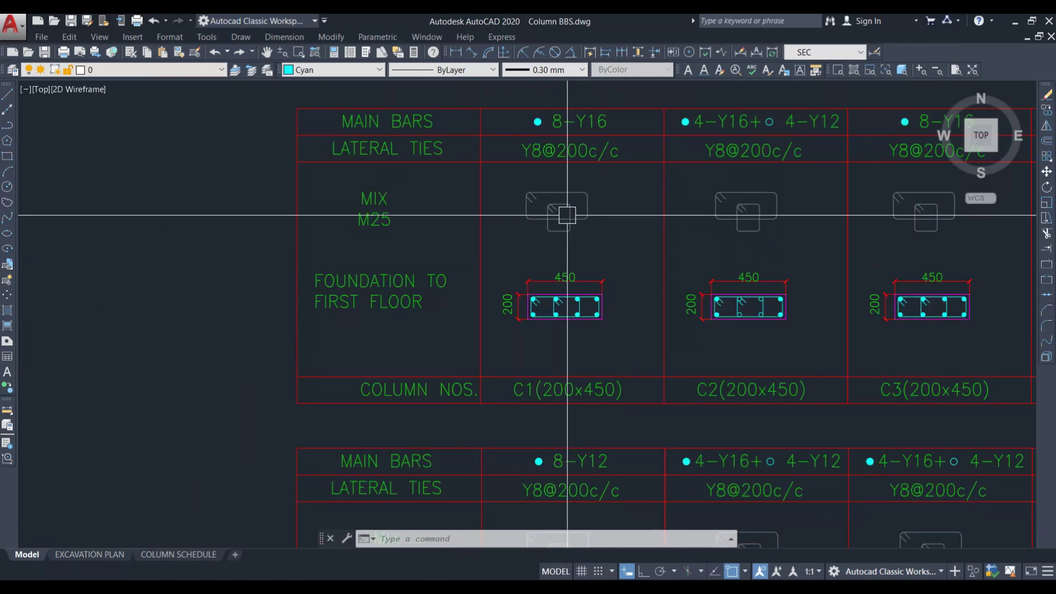
- Review the list of four quantities to calculate and the formula for the length of the longitudinal bars
scroll(642, 196, "down", 5)
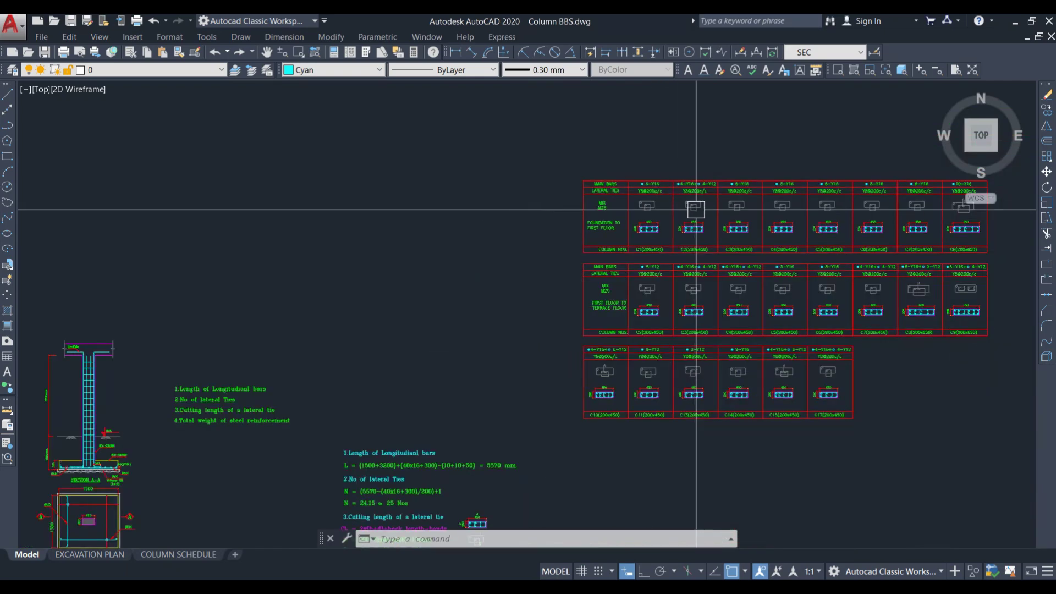
scroll(660, 308, "up", 6)
left_click_drag(660, 308, 608, 308)
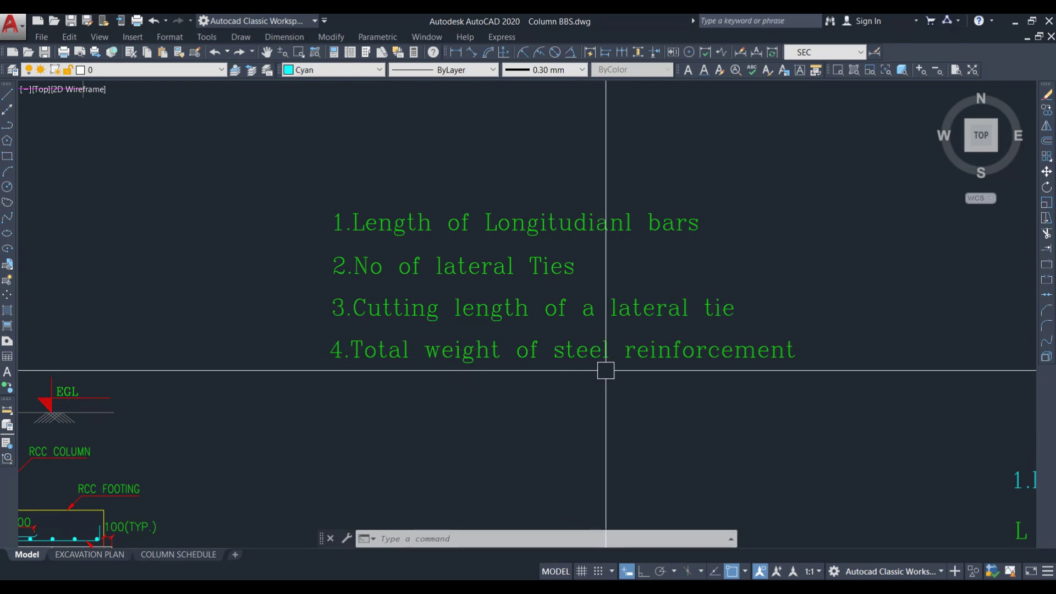
left_click_drag(547, 277, 486, 278)
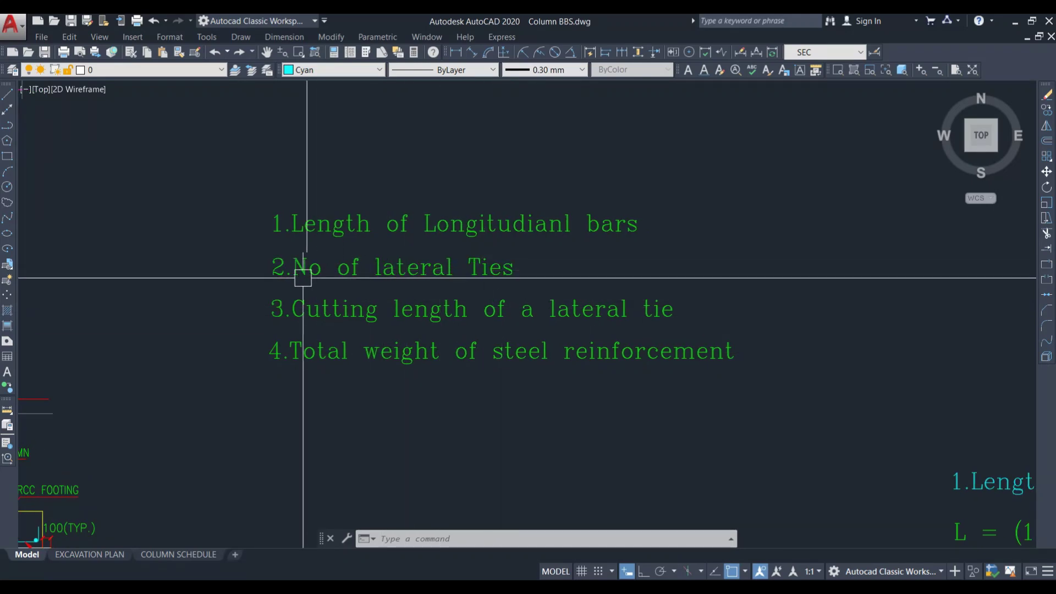
scroll(303, 278, "down", 2)
scroll(582, 429, "up", 7)
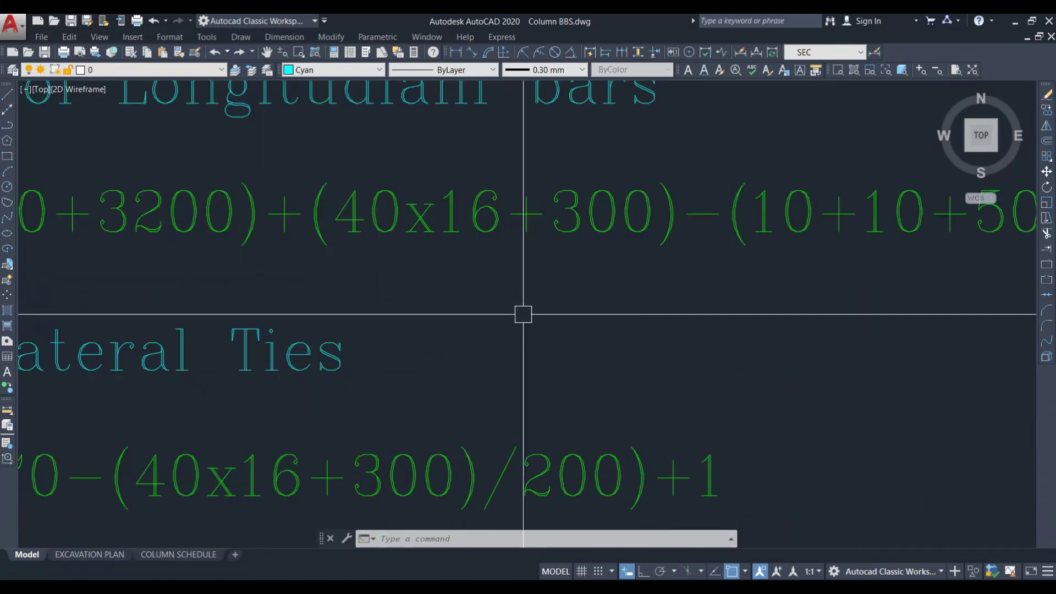
scroll(371, 337, "down", 4)
scroll(323, 345, "up", 2)
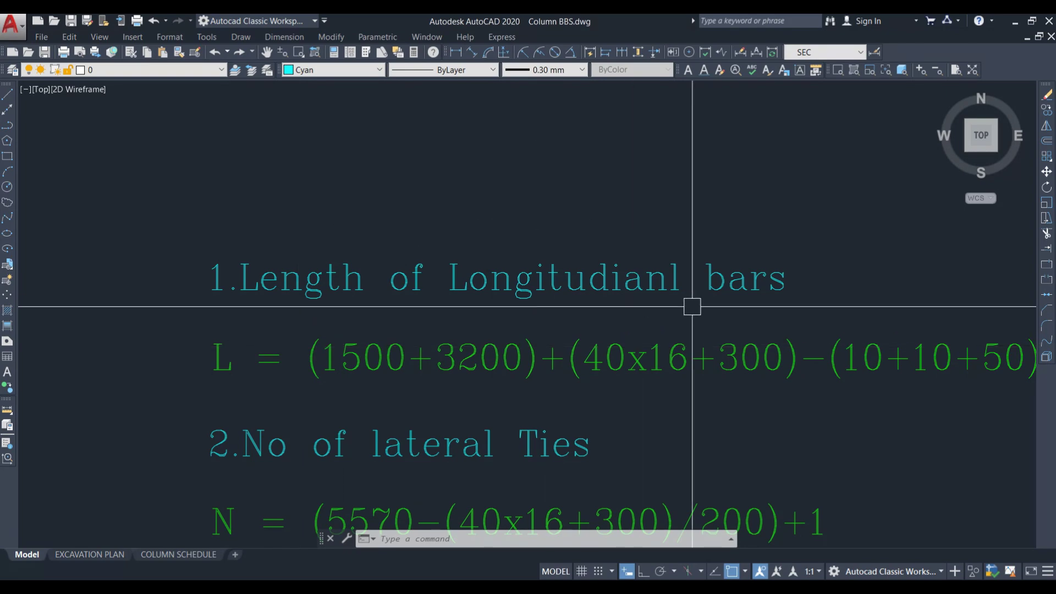
scroll(452, 382, "down", 1)
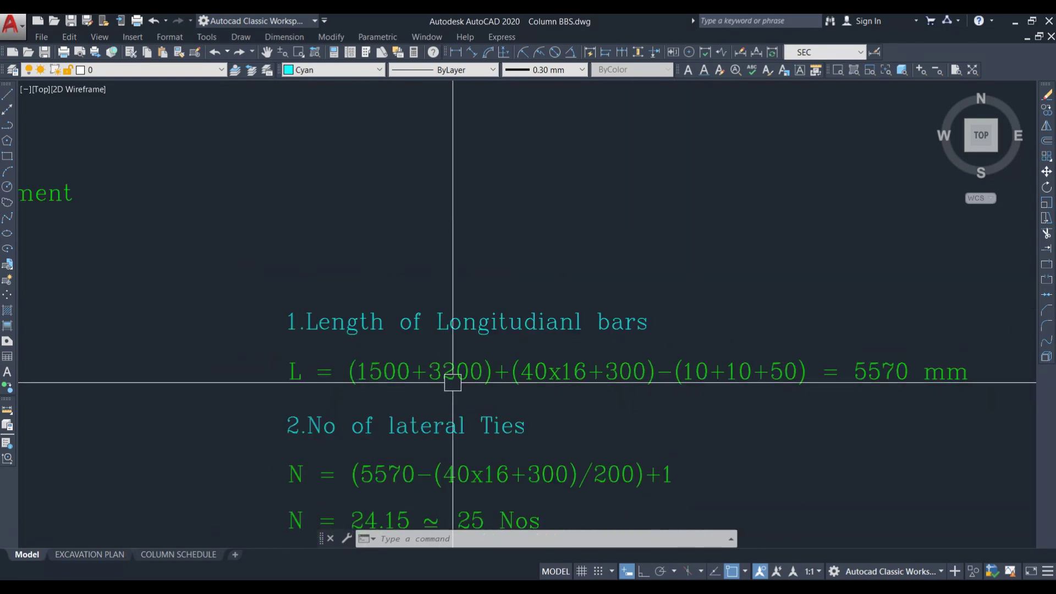
- Examine the column height dimensions above and below ground level in Section A-A
scroll(453, 383, "down", 4)
scroll(183, 354, "up", 5)
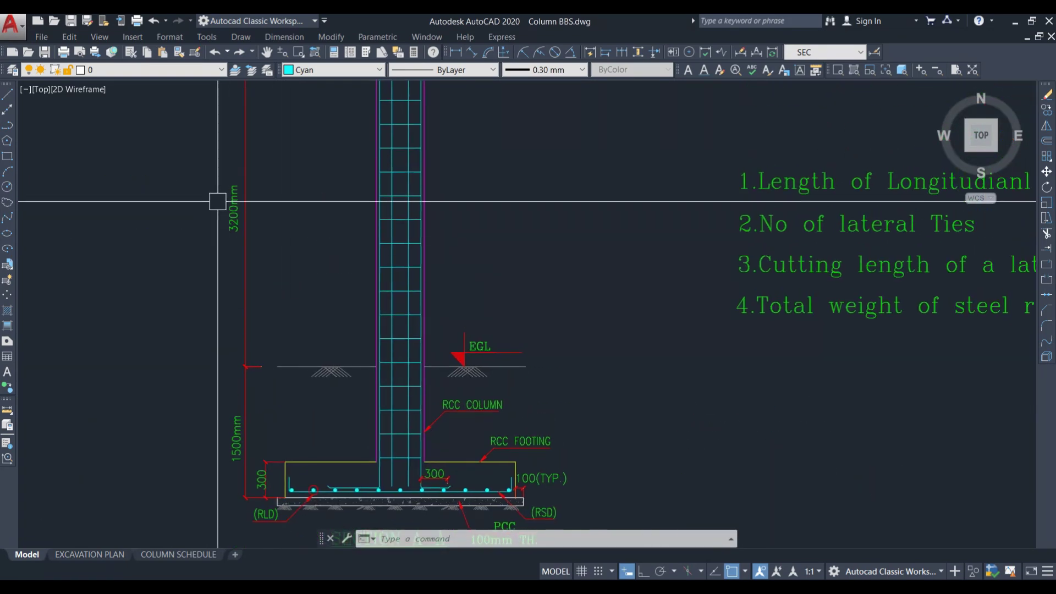
scroll(282, 436, "down", 3)
scroll(290, 359, "up", 3)
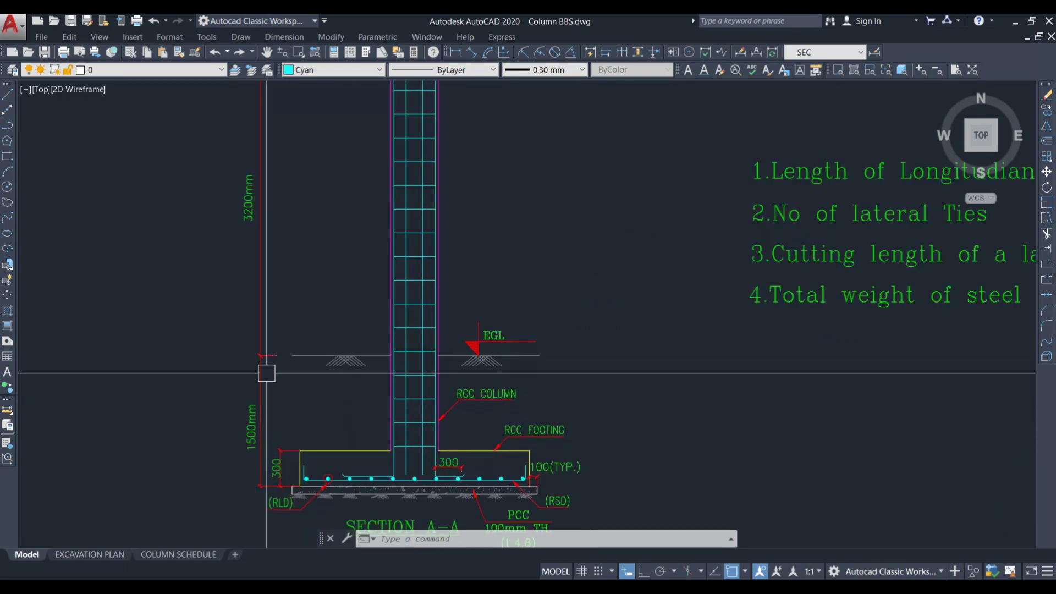
scroll(266, 370, "down", 2)
scroll(245, 178, "up", 2)
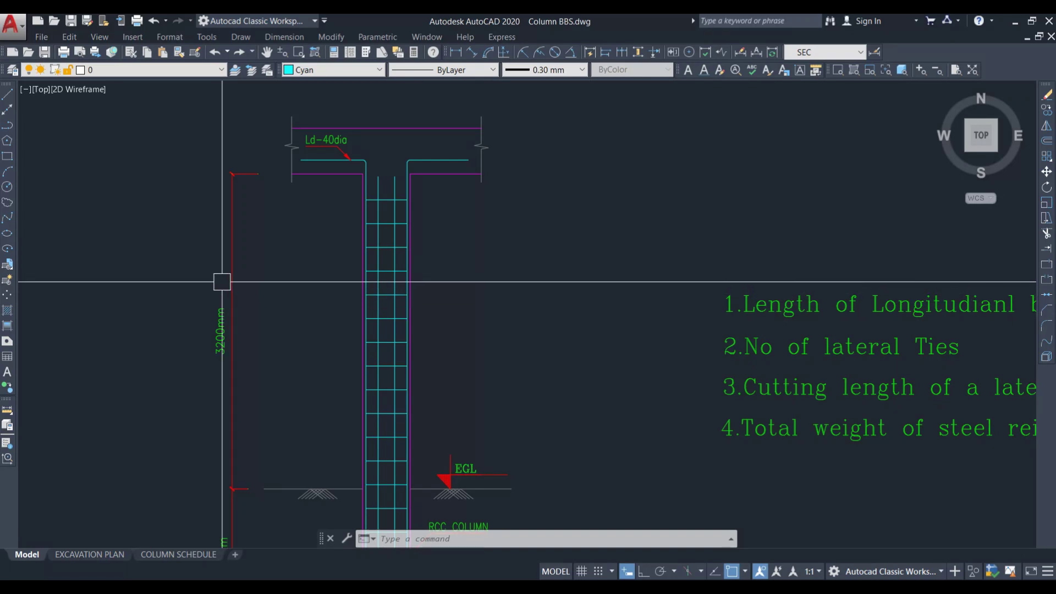
- Compare the terms of the longitudinal bar length formula with the development length note at the column top
scroll(222, 282, "down", 3)
scroll(494, 298, "up", 6)
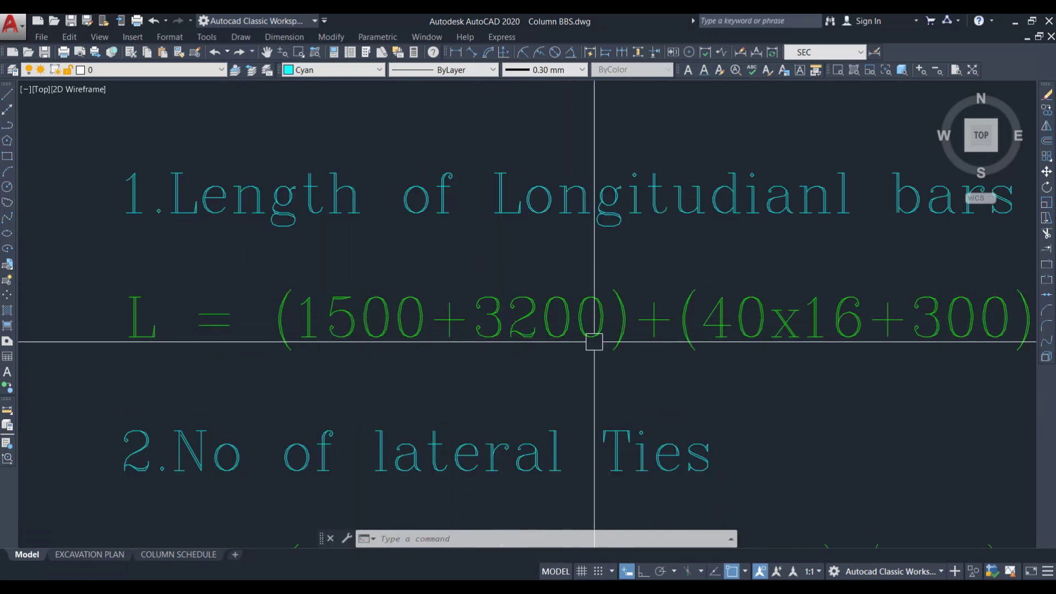
scroll(595, 341, "down", 2)
scroll(521, 367, "up", 1)
scroll(634, 362, "down", 1)
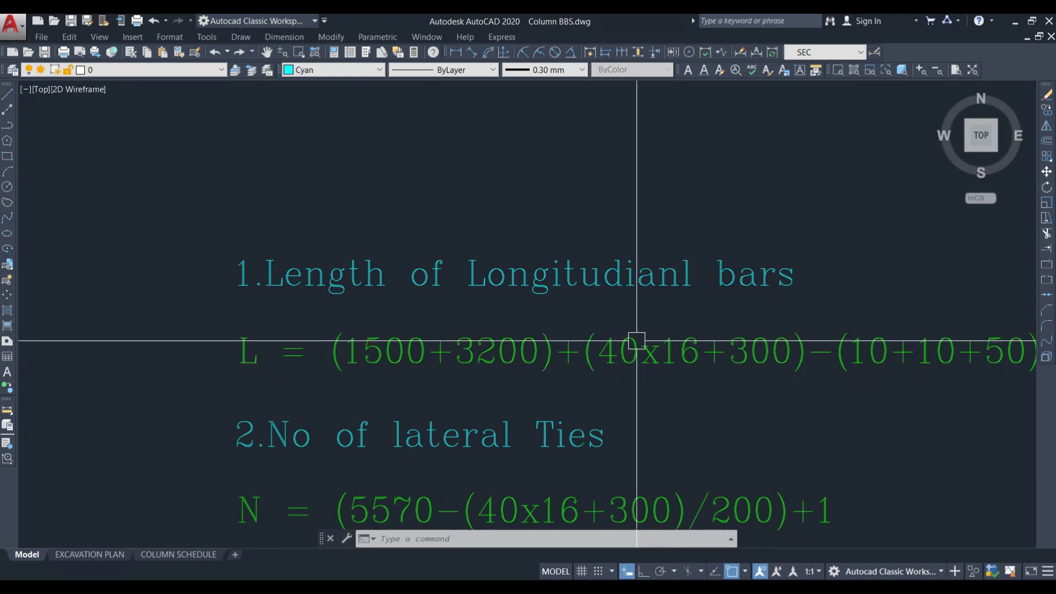
scroll(528, 348, "down", 5)
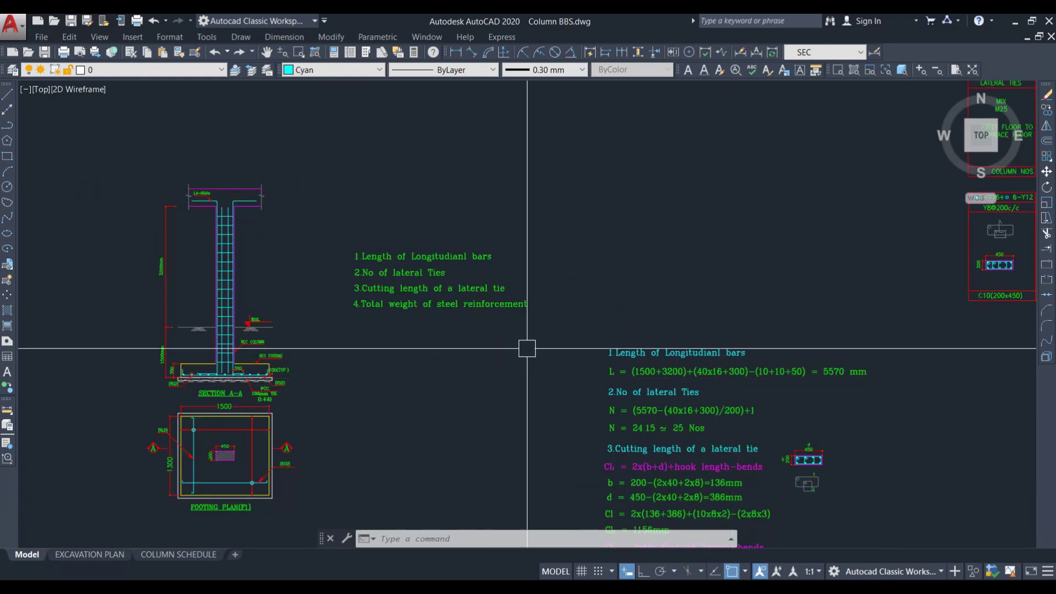
scroll(180, 196, "up", 3)
scroll(278, 179, "up", 4)
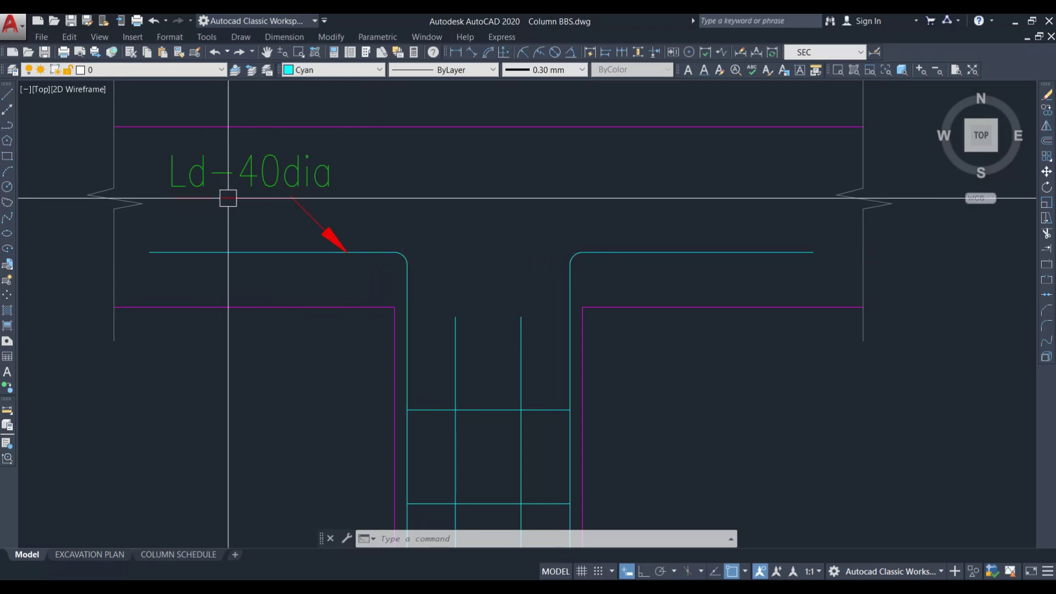
scroll(376, 278, "down", 5)
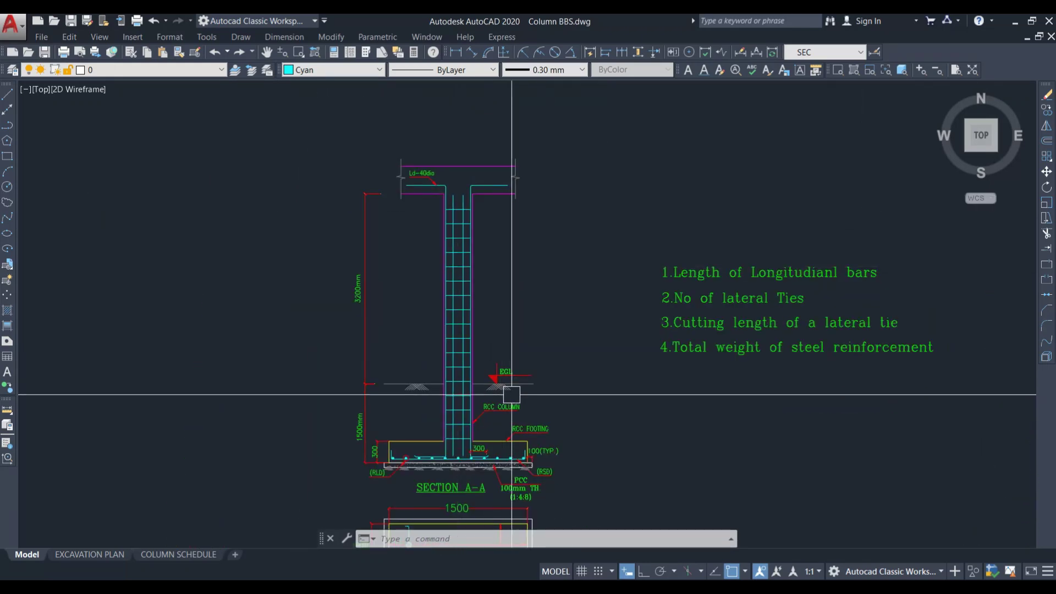
- Select the column's longitudinal bar in Section A-A and check its 300 bottom bend and the footing depth against the length formula
scroll(507, 374, "up", 6)
left_click(416, 345)
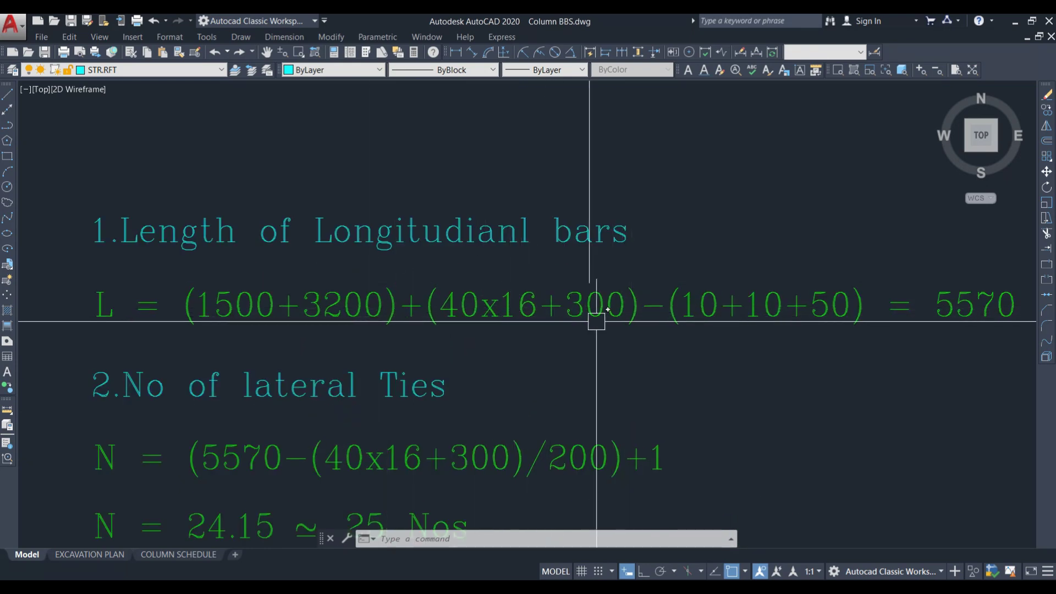
left_click_drag(780, 347, 617, 355)
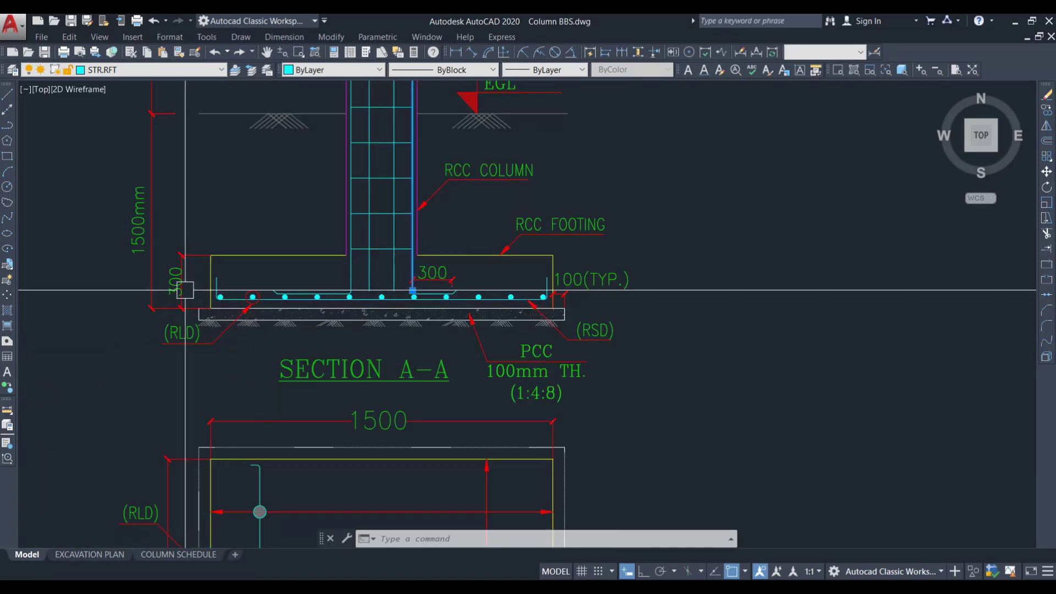
scroll(181, 290, "up", 2)
scroll(196, 354, "down", 2)
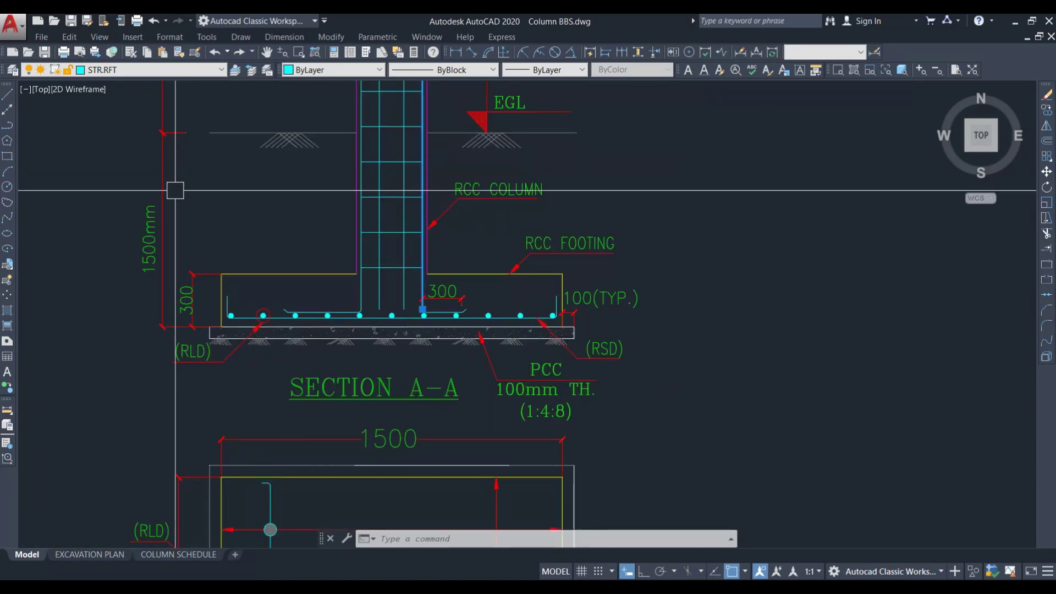
scroll(308, 333, "up", 2)
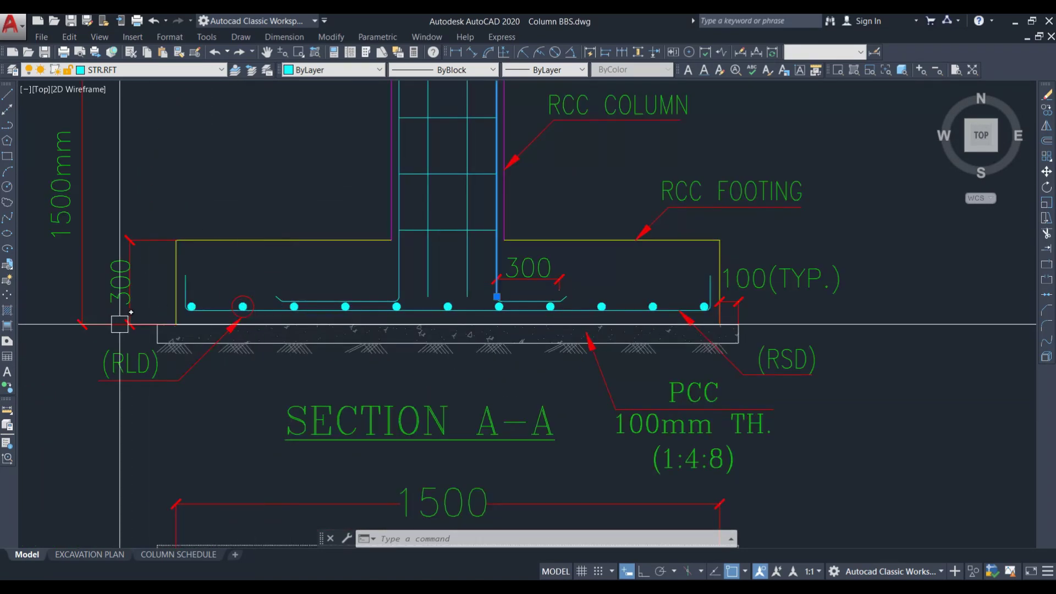
- Examine the footing's bottom reinforcement and the space below it in Section A-A, and clear the longitudinal bar selection
scroll(184, 318, "up", 2)
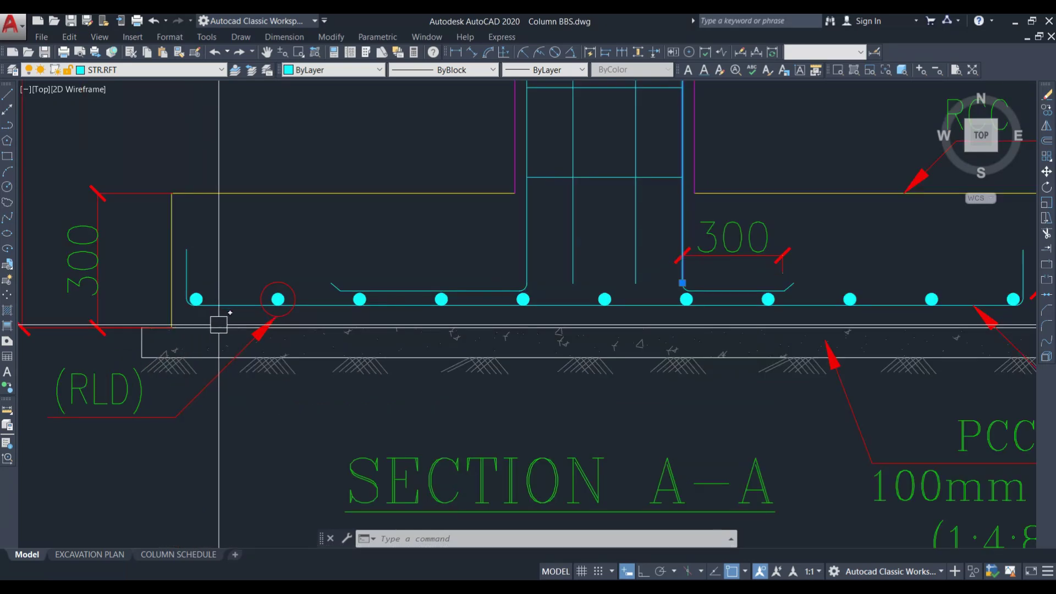
scroll(201, 300, "up", 2)
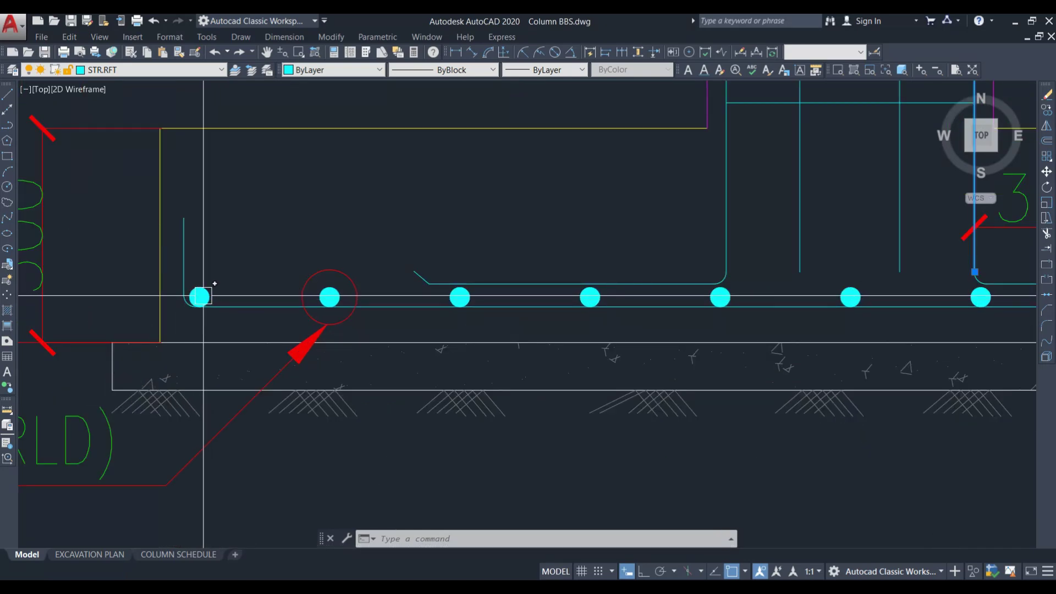
scroll(200, 298, "down", 3)
scroll(329, 307, "up", 3)
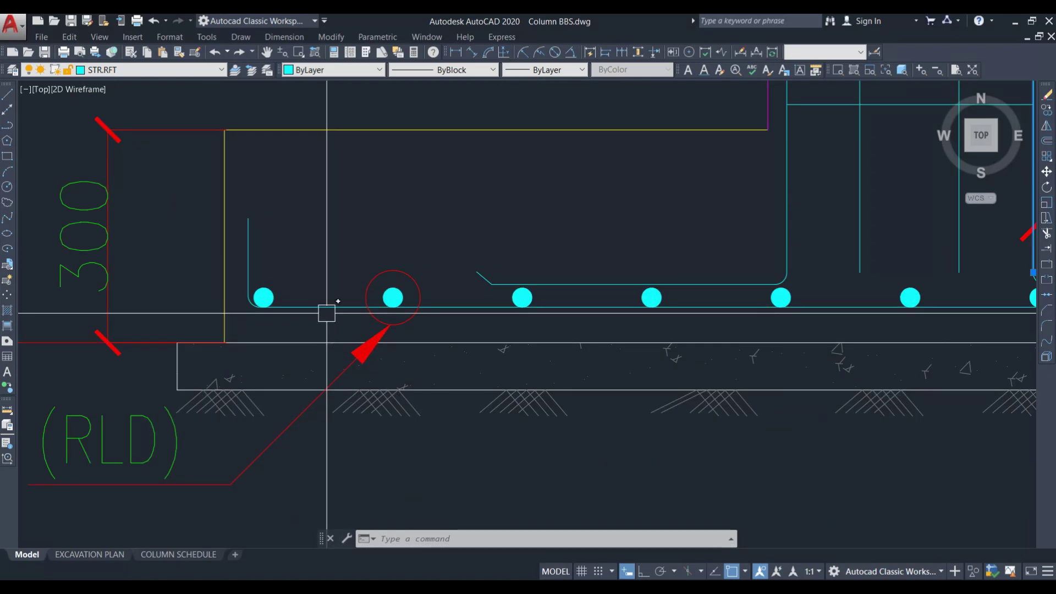
left_click(325, 310)
key("Escape")
key("Escape")
scroll(270, 298, "down", 8)
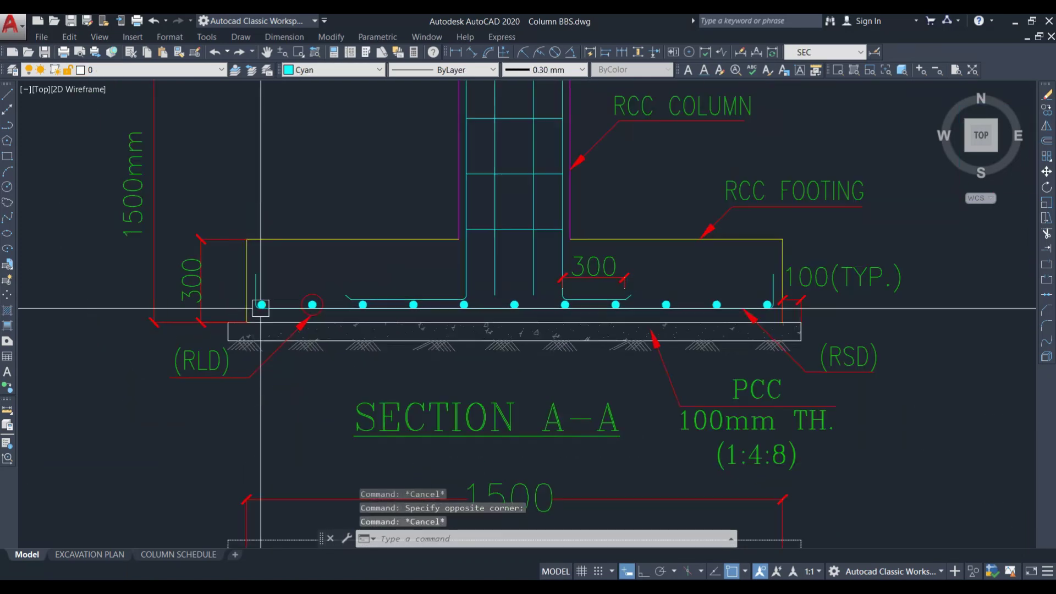
- Review the (10+10+50) deduction and the final length in the longitudinal bar length formula
scroll(639, 269, "up", 8)
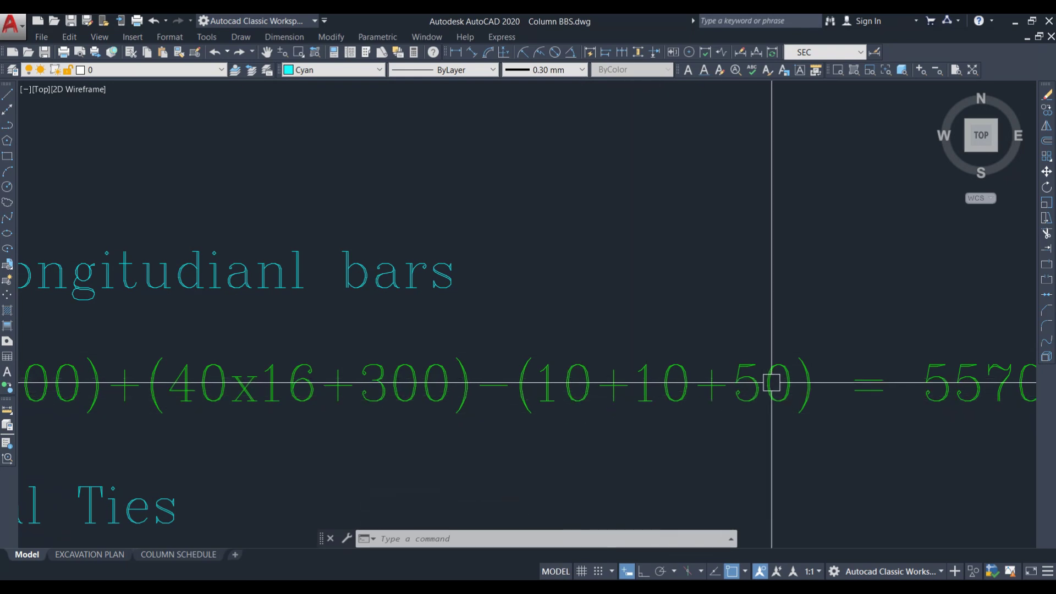
scroll(771, 383, "down", 2)
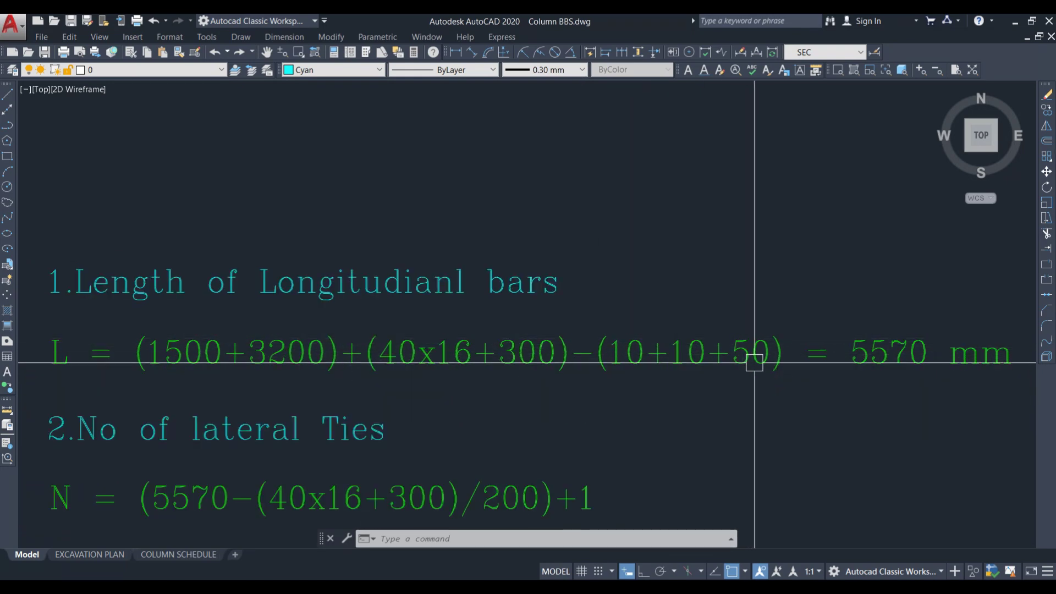
scroll(749, 354, "down", 2)
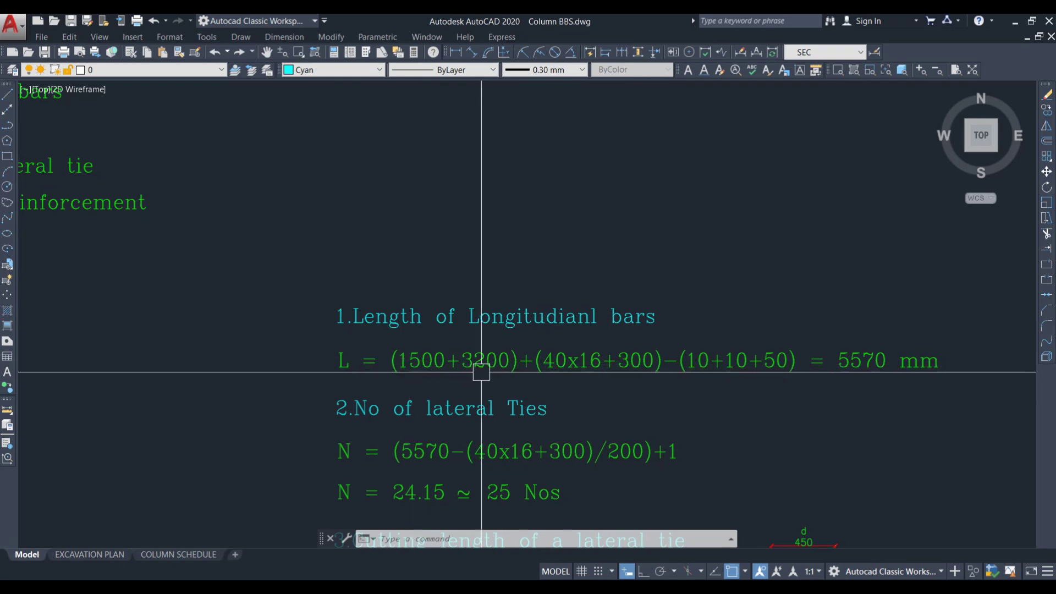
left_click_drag(877, 372, 721, 362)
scroll(721, 362, "up", 2)
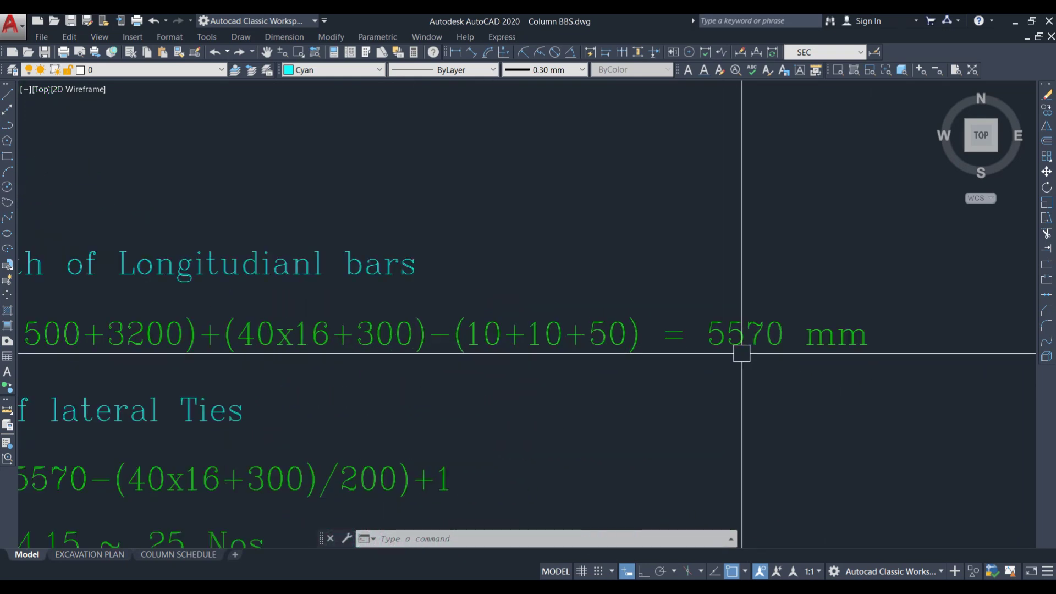
scroll(883, 355, "down", 2)
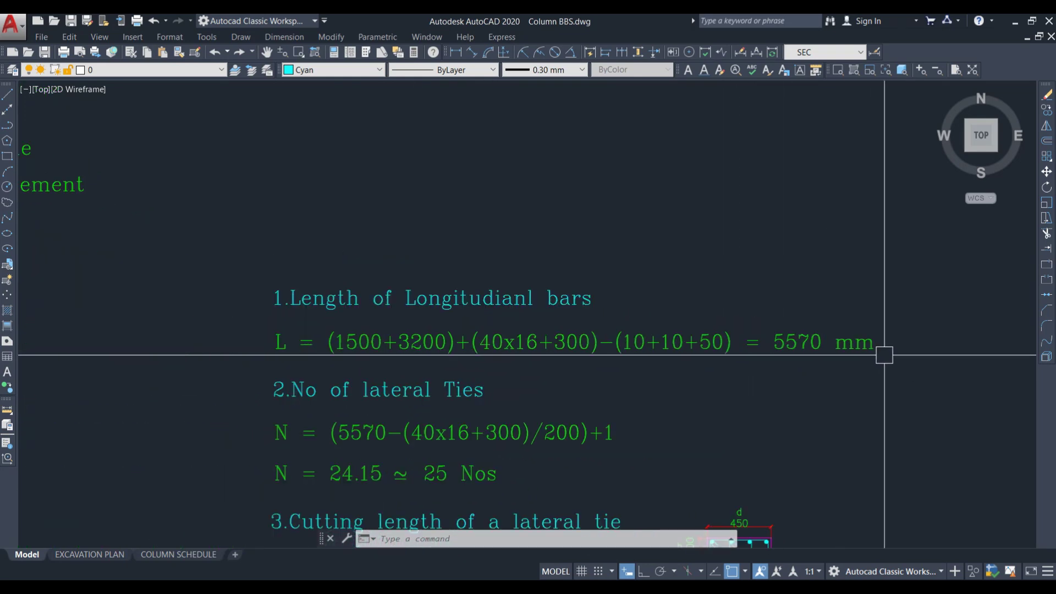
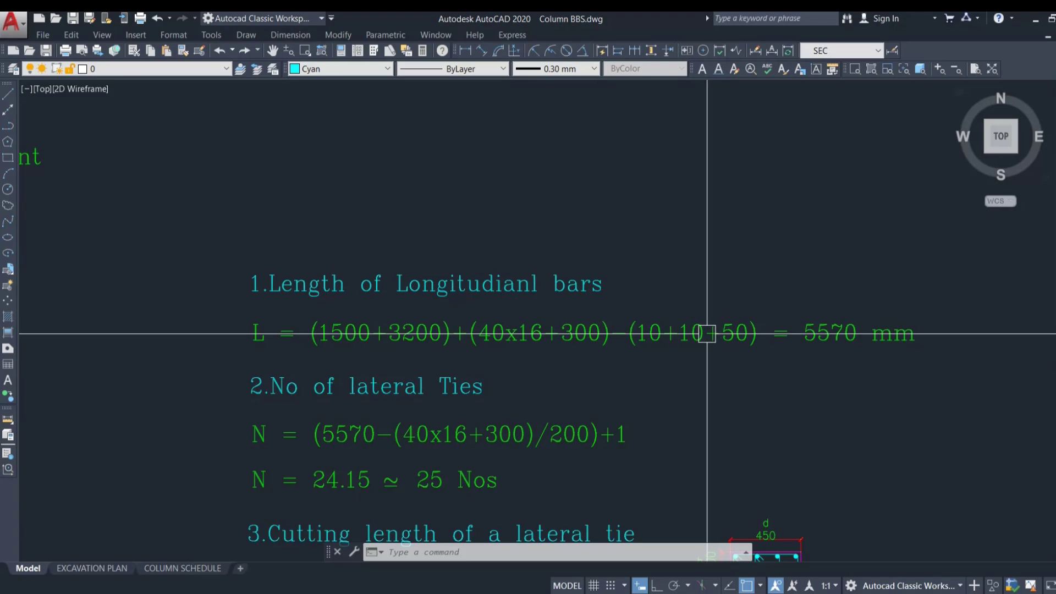
- Switch to the Column BBS workbook in Excel and enter +(1500+3200)+(40*16+300)-(10+10+50) as the longitudinal bar's cutting length in I6
key("alt+Tab")
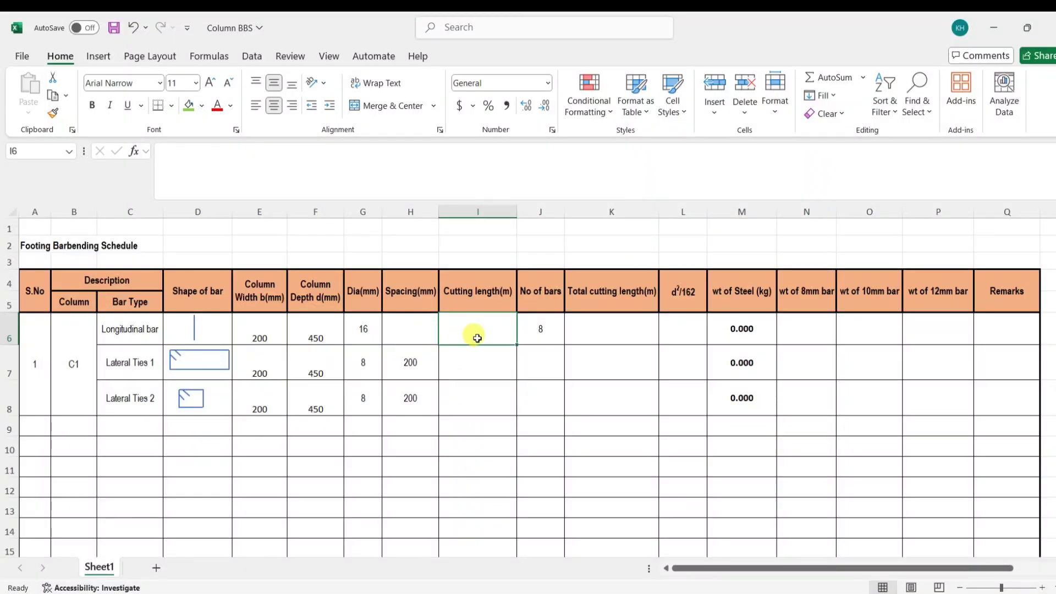
type("+(1500+3")
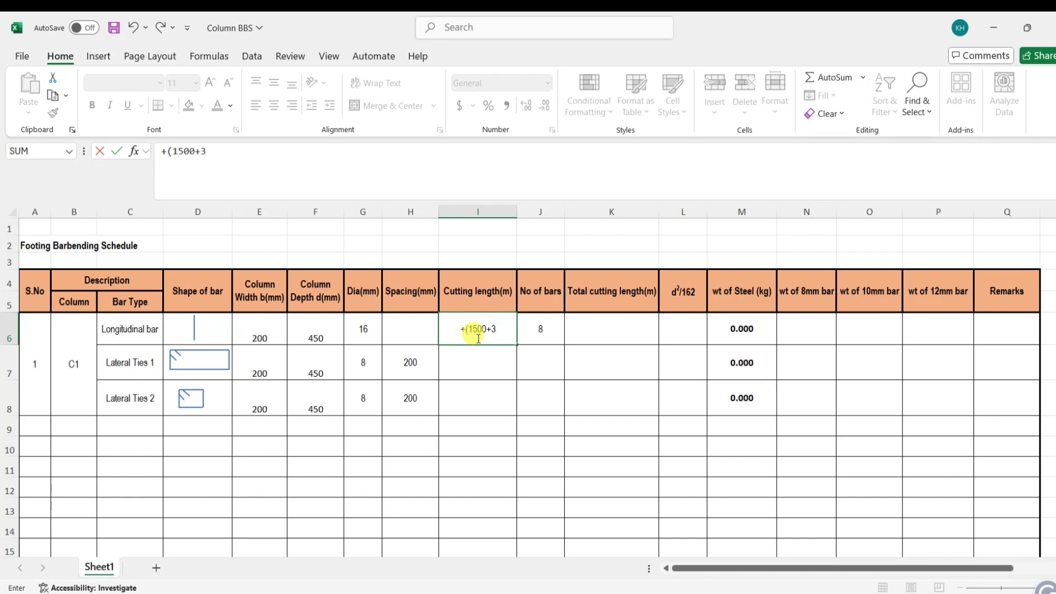
type("200)+(40*")
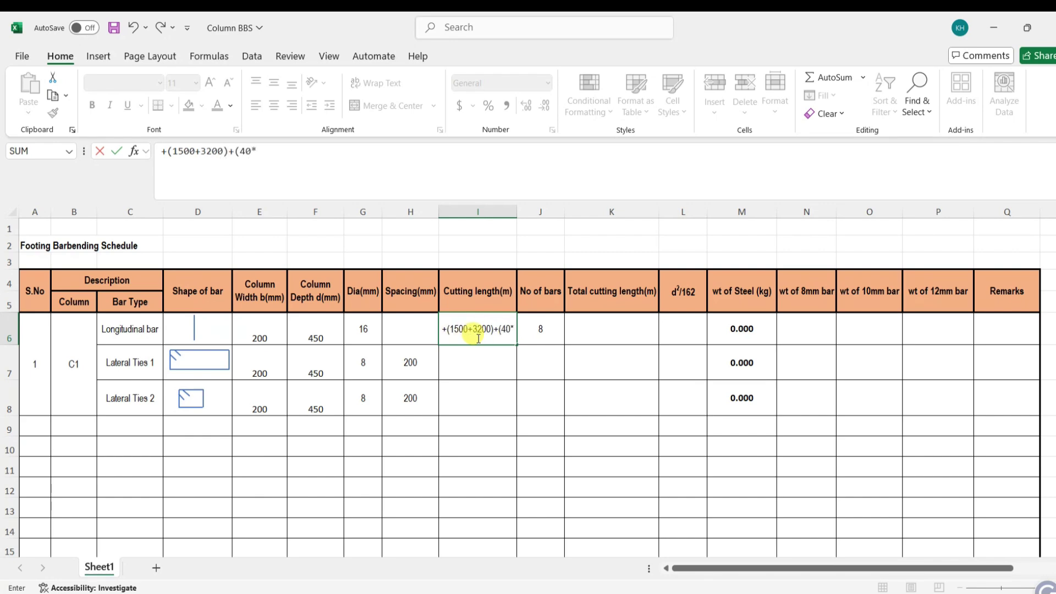
type("16+")
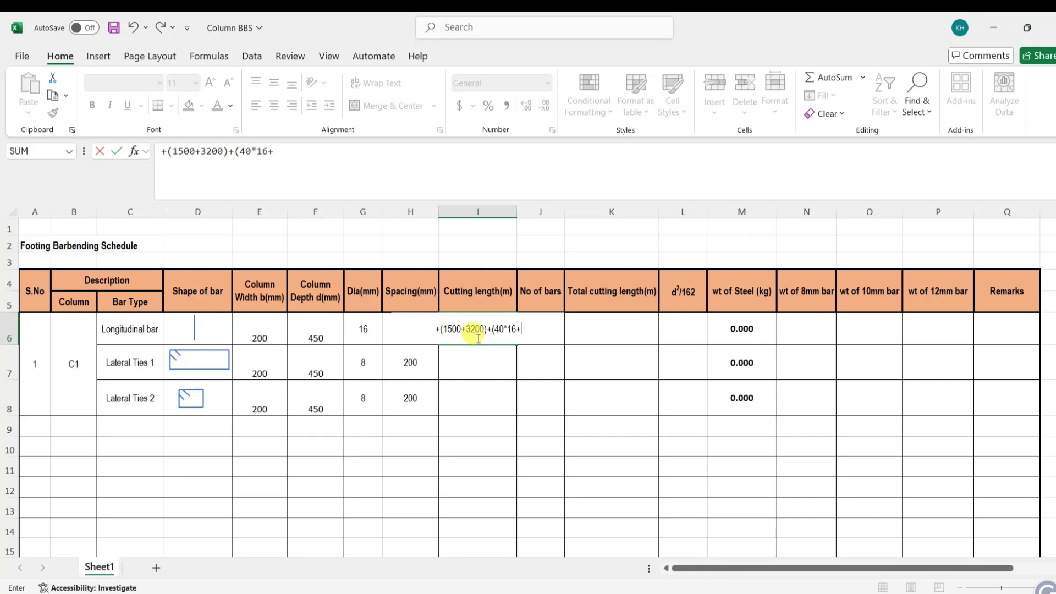
type("300)-")
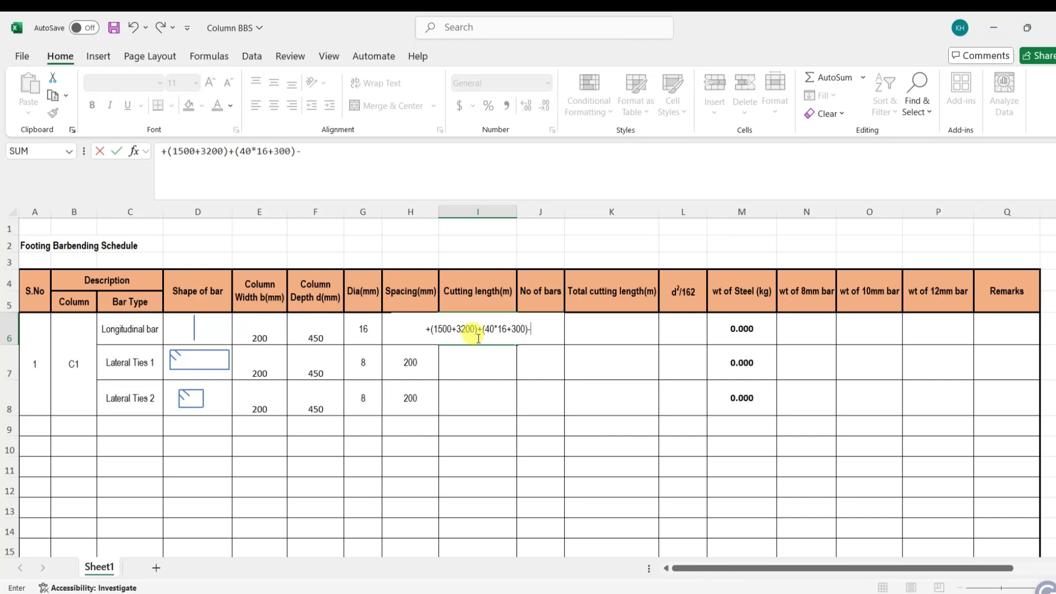
type("(")
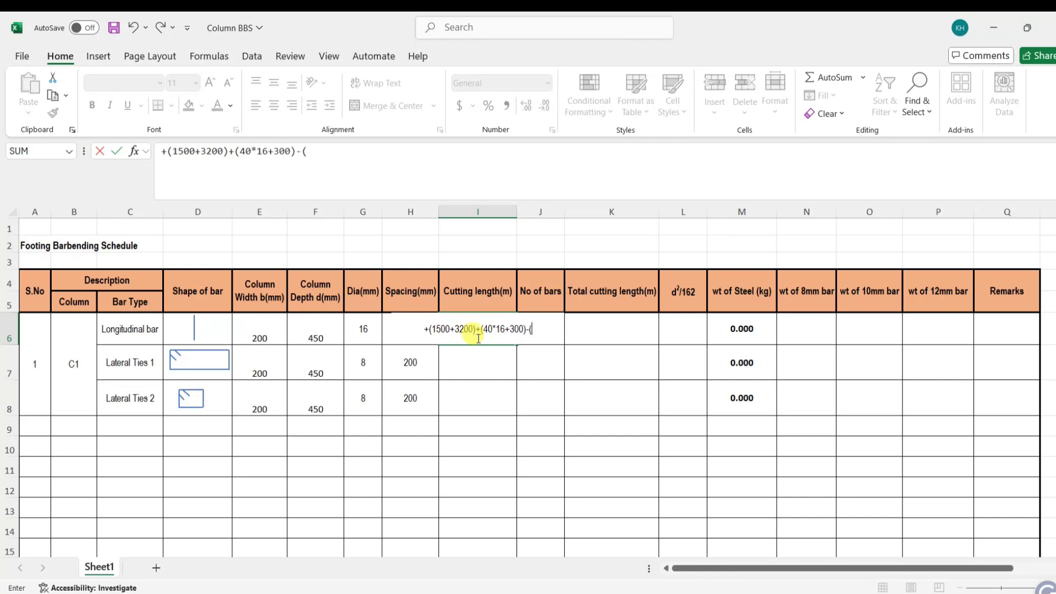
type("10")
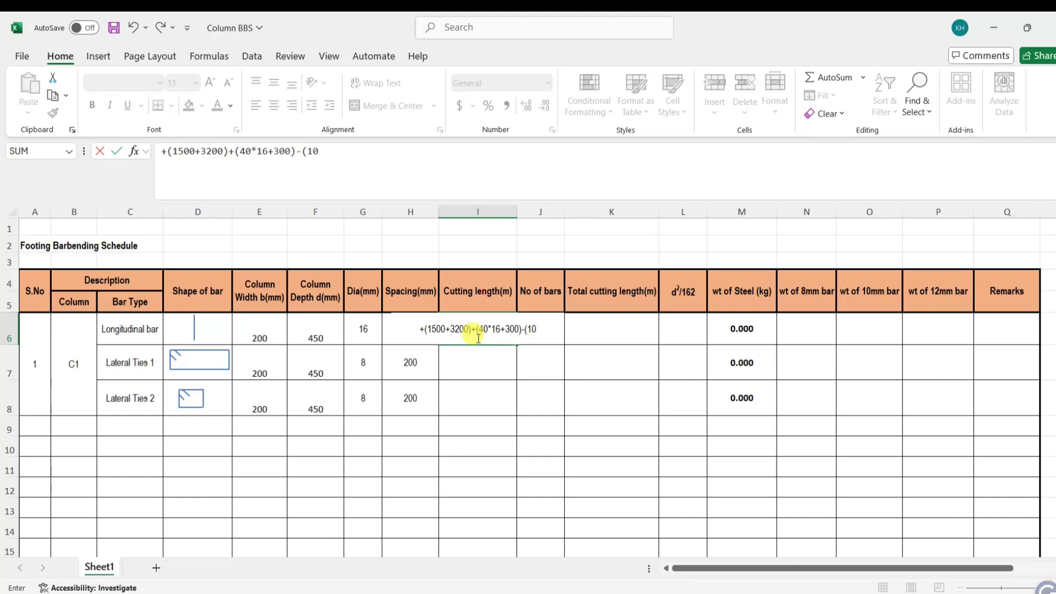
type("+10+50")
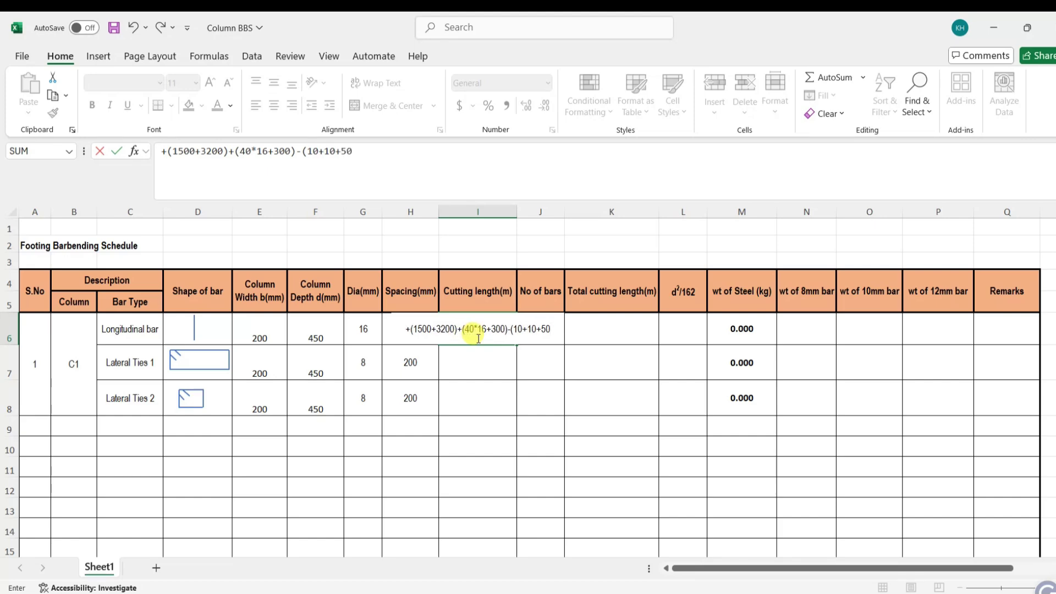
type(")")
key("ctrl+Return")
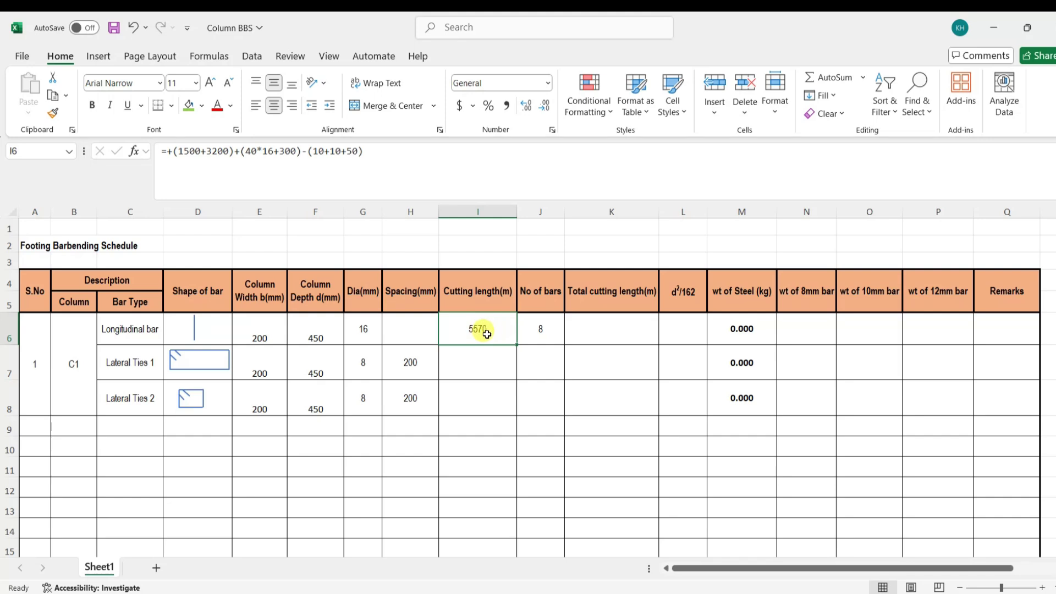
- Enclose the longitudinal bar's whole cutting length formula in parentheses and convert its result to metres
left_click(374, 152)
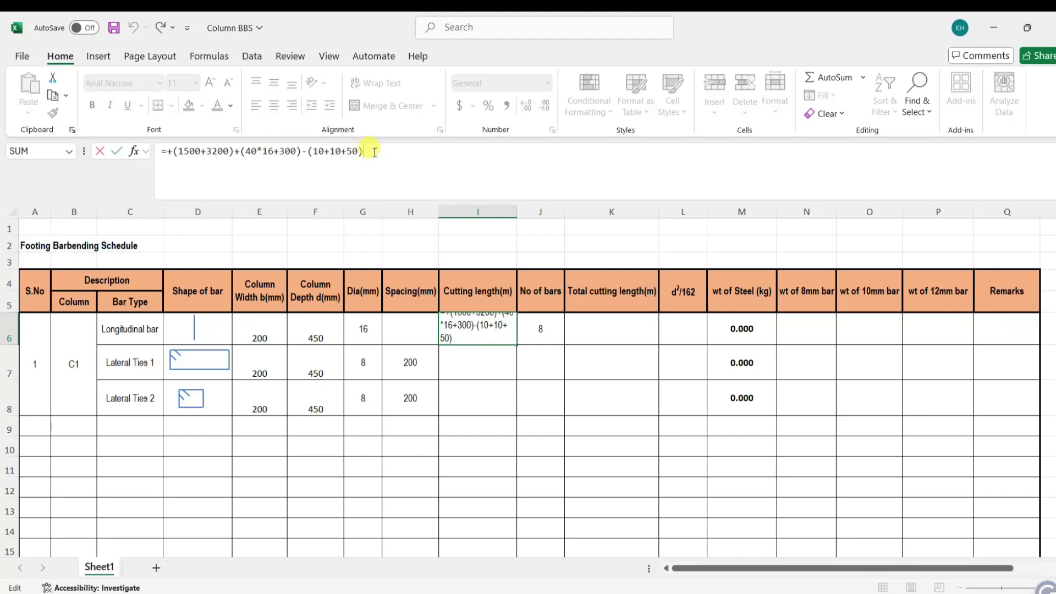
key("BackSpace")
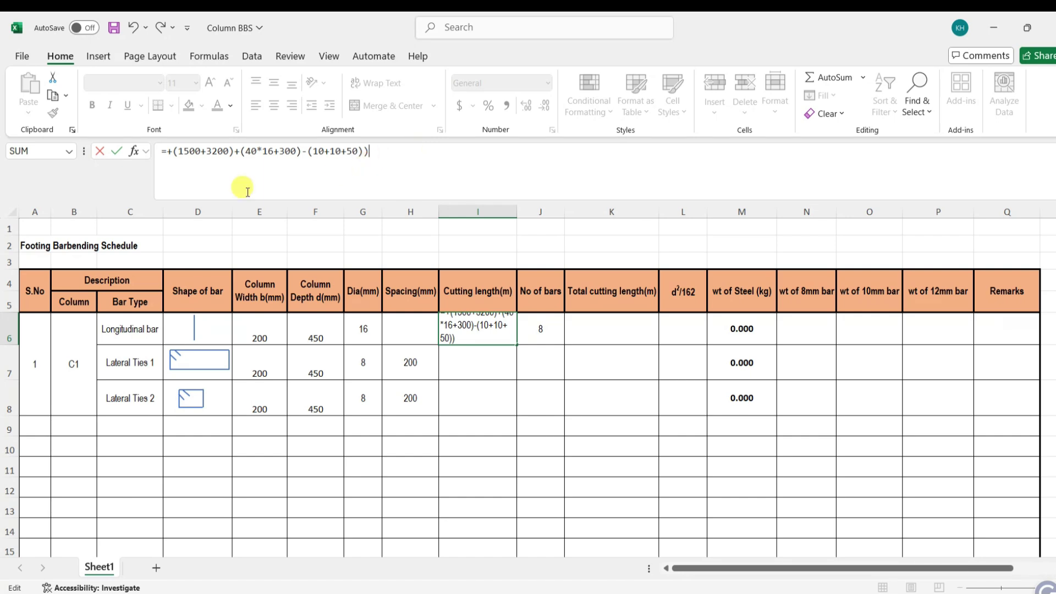
left_click(171, 152)
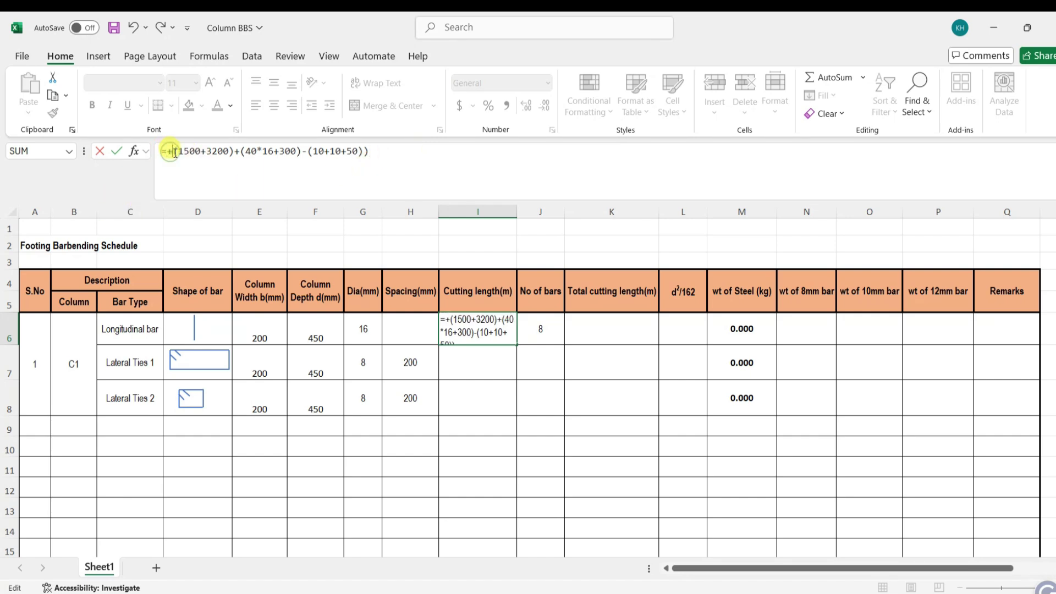
type("(")
key("Return")
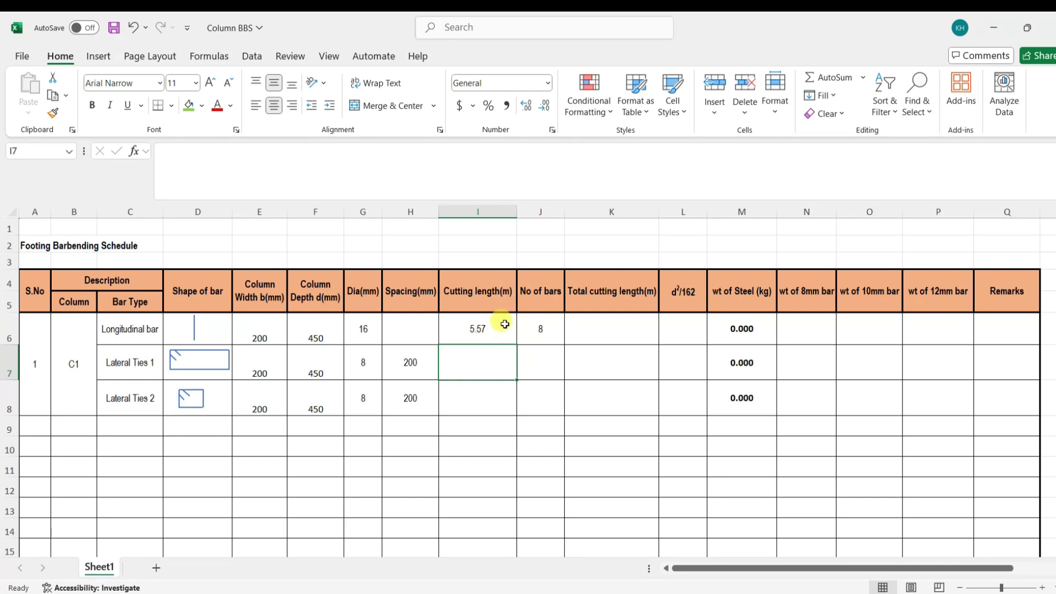
- Calculate the longitudinal bar's total cutting length in K6 by multiplying its cutting length I6 by its number of bars J6
left_click(536, 333)
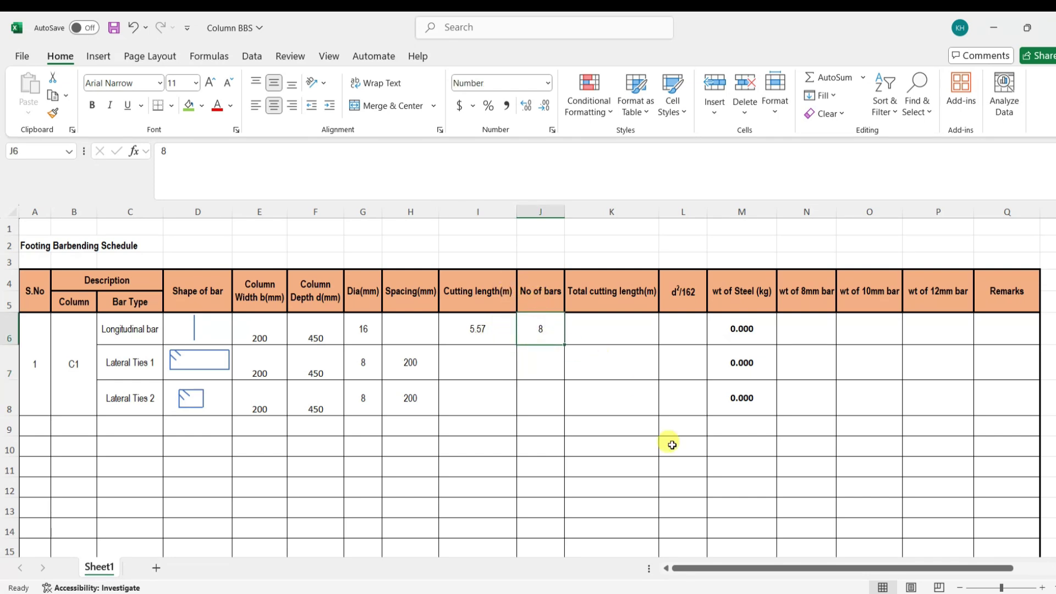
left_click(612, 333)
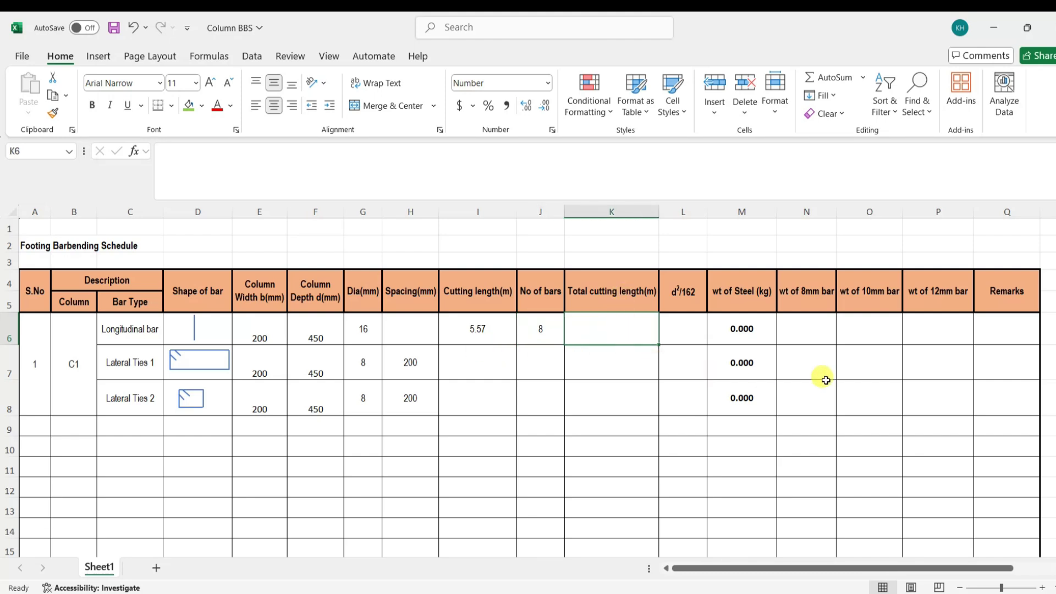
type("+")
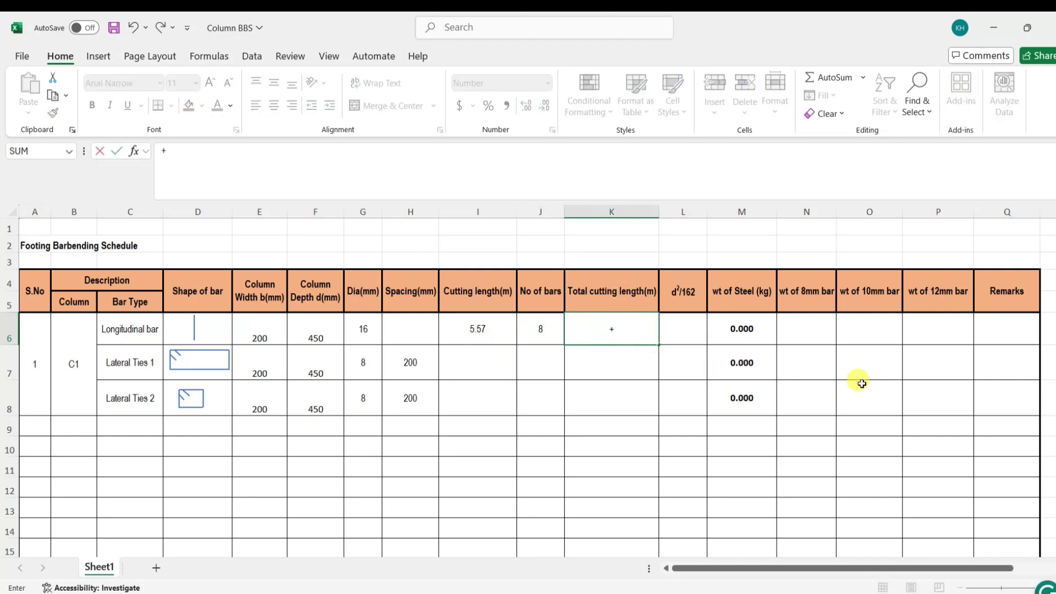
left_click(474, 330)
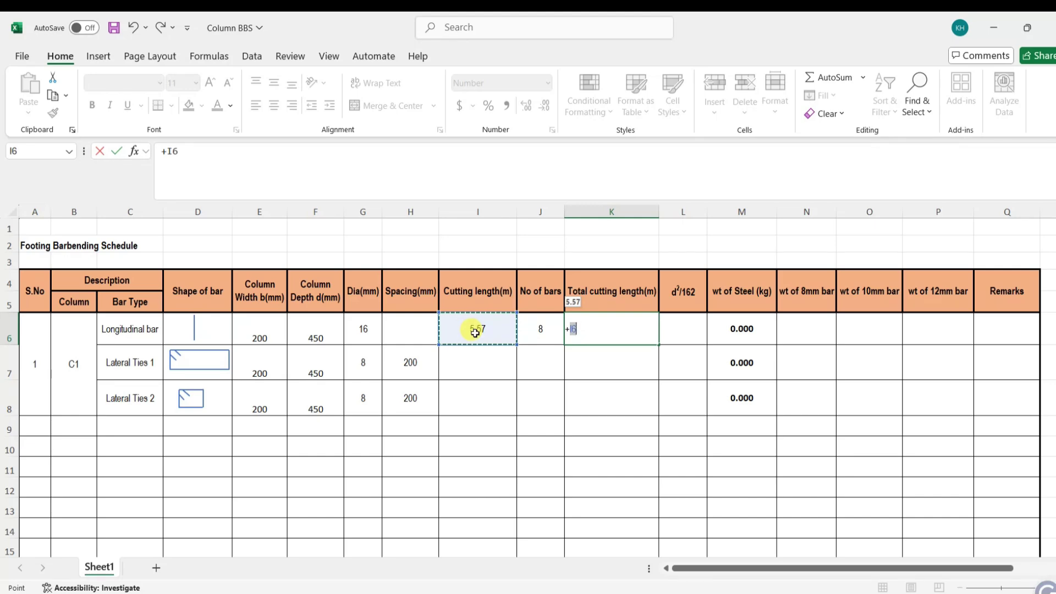
type("*")
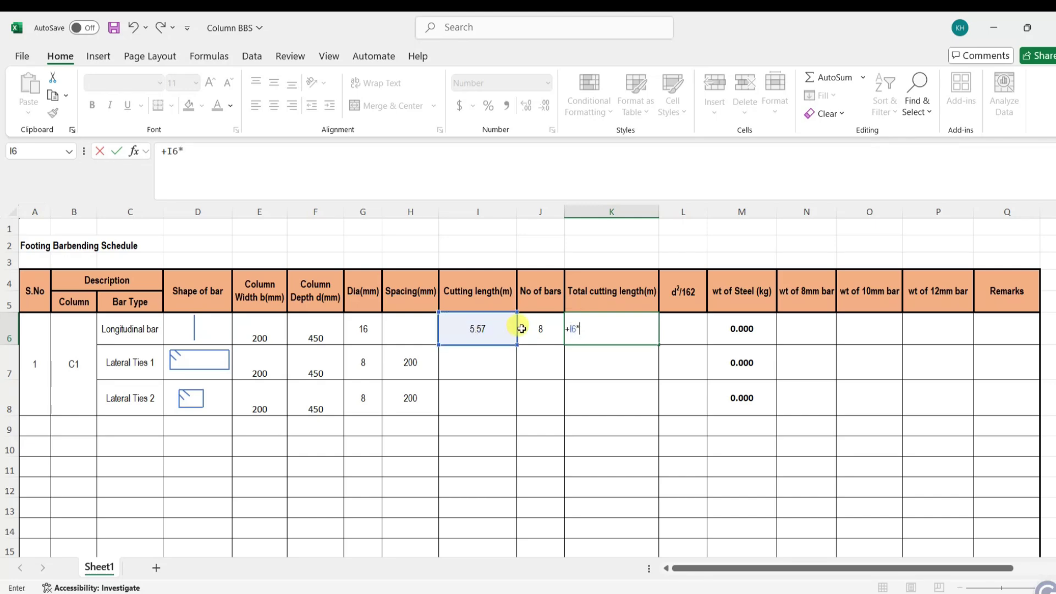
left_click(538, 329)
key("Return")
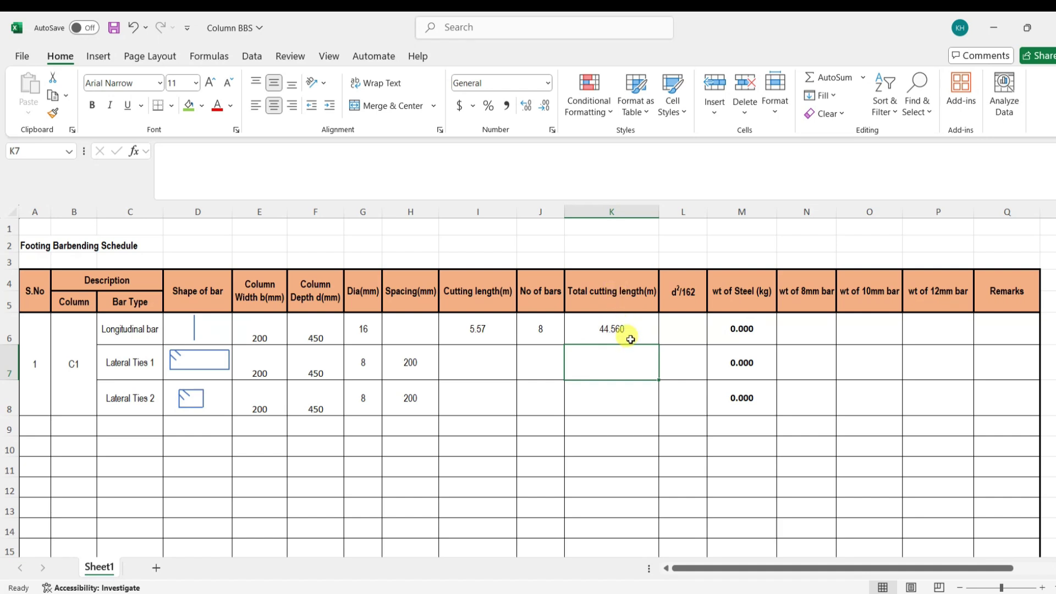
- Enter the unit weight formula +G6*G6/162 in the longitudinal bar's d²/162 cell, L6
left_click(680, 328)
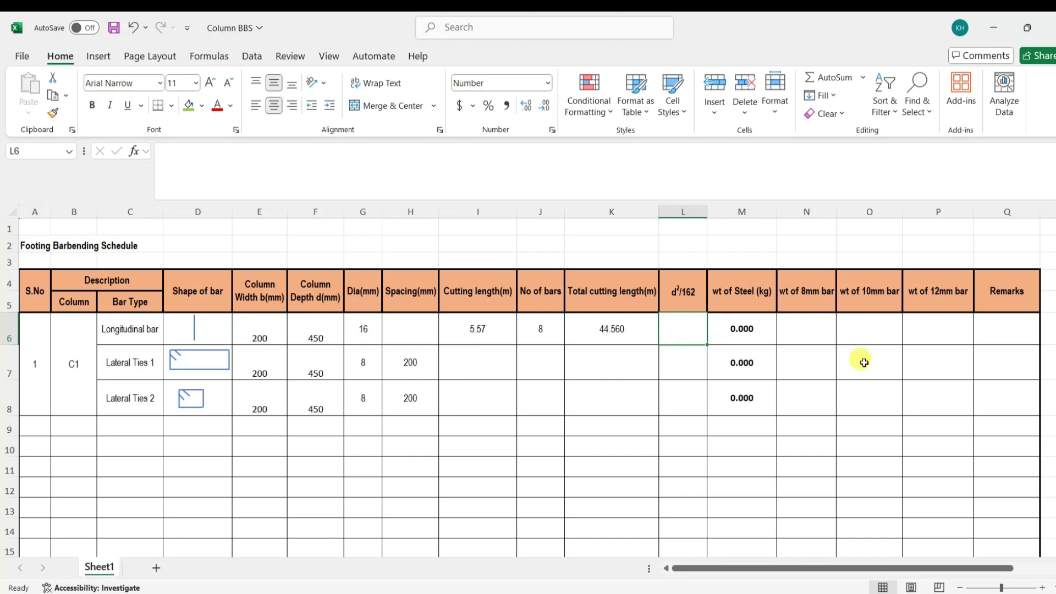
type("+G6*G6/162")
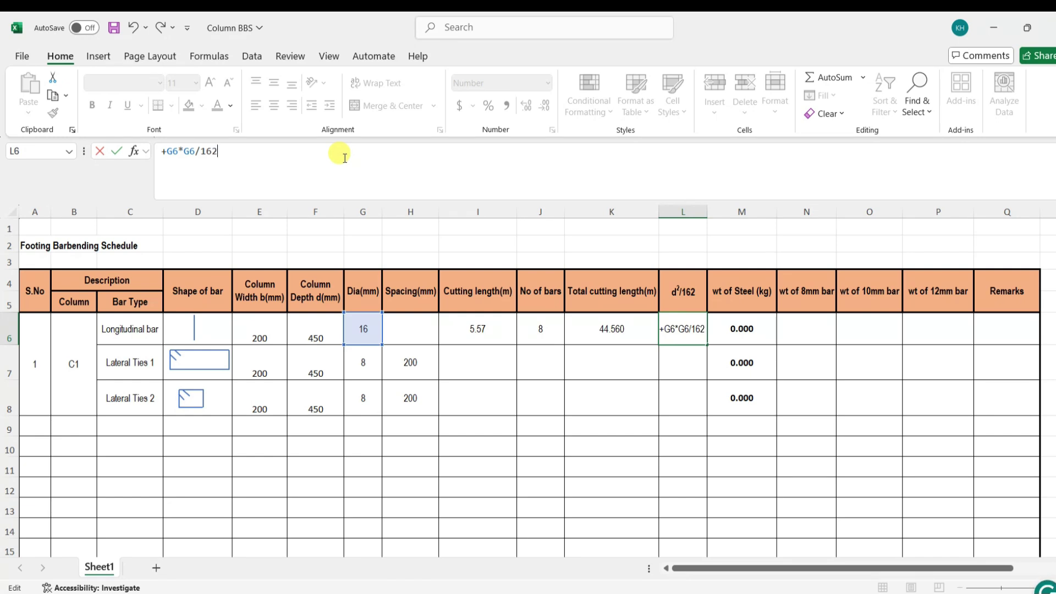
left_click(691, 336)
- Fill the d²/162 formula down to the Lateral Ties 1 and Lateral Ties 2 rows, and check both copied formulas
left_click(687, 363)
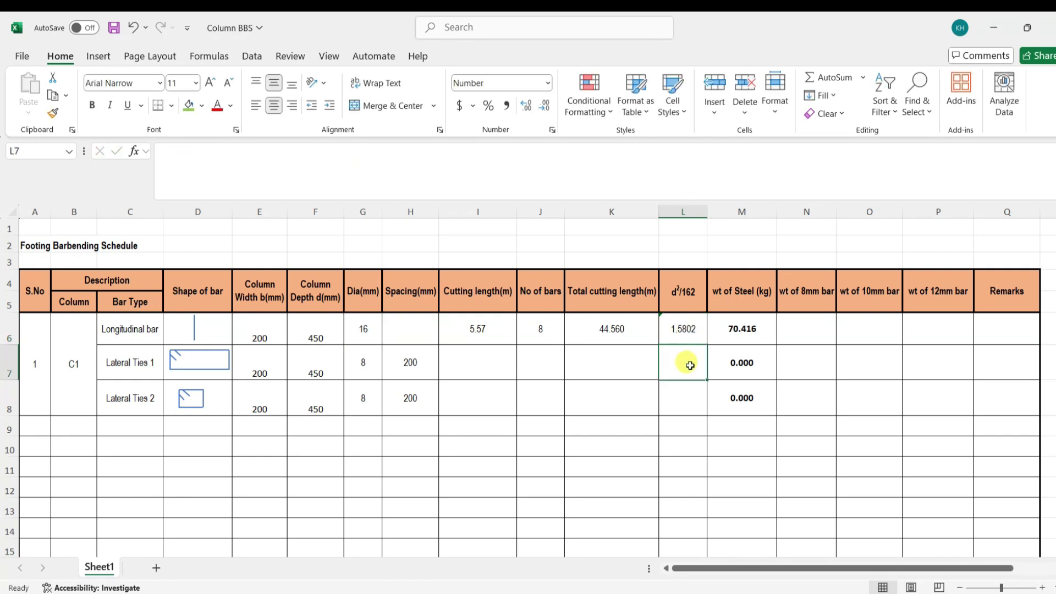
key("ctrl+d")
left_click(688, 385)
key("ctrl+d")
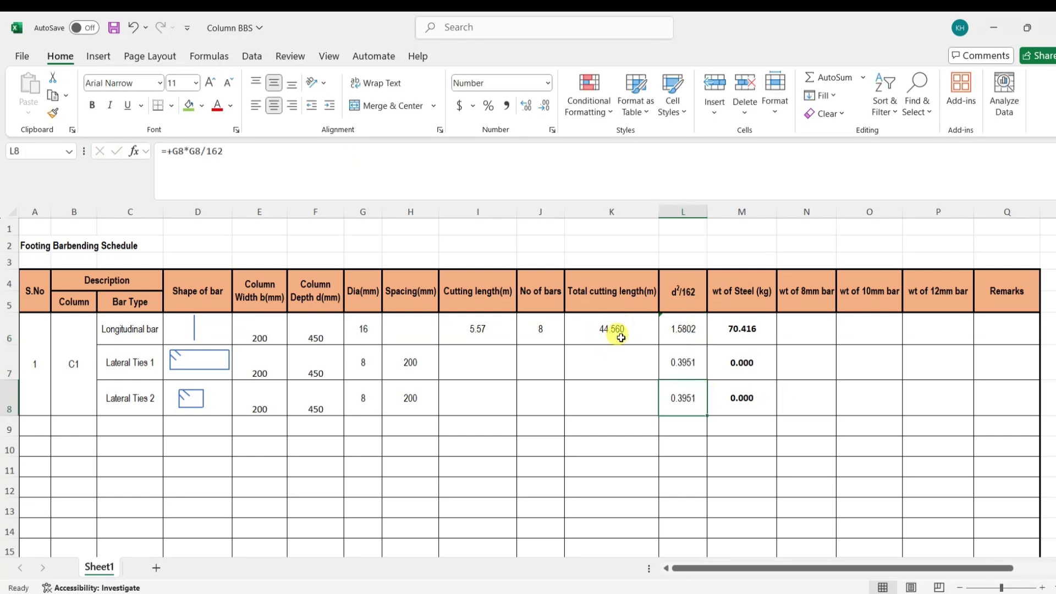
left_click(685, 362)
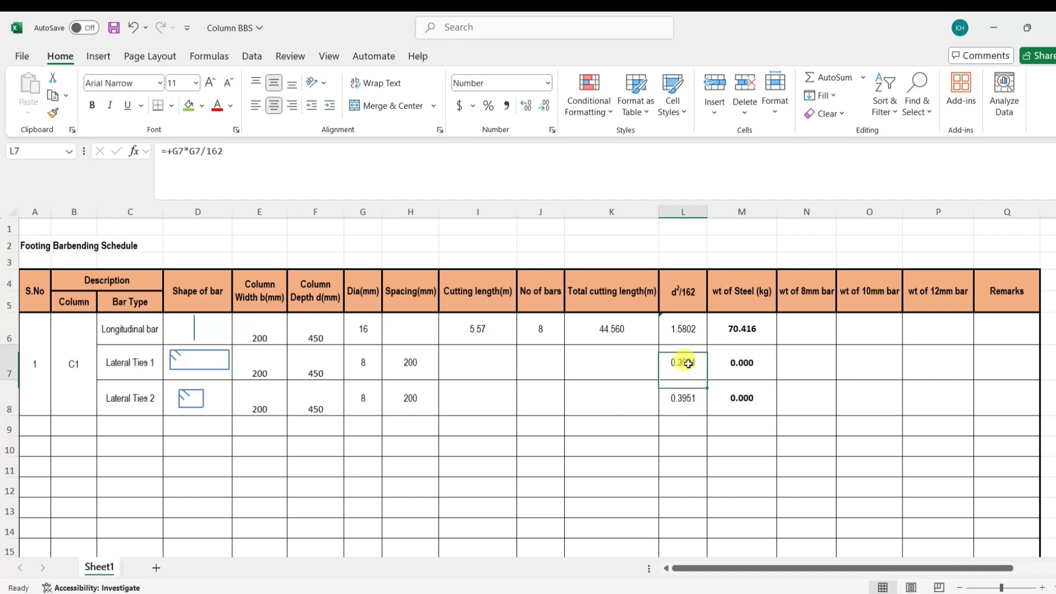
left_click(695, 400)
left_click(695, 358)
left_click(705, 396)
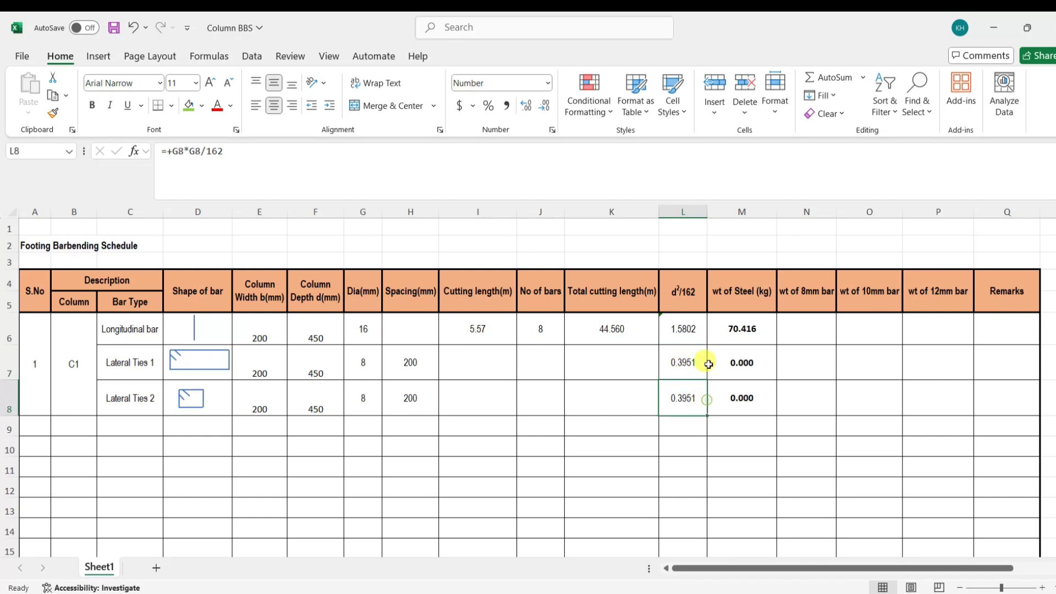
- Change the column heading in P4 to "wt of 16mm bar"
left_click(749, 339)
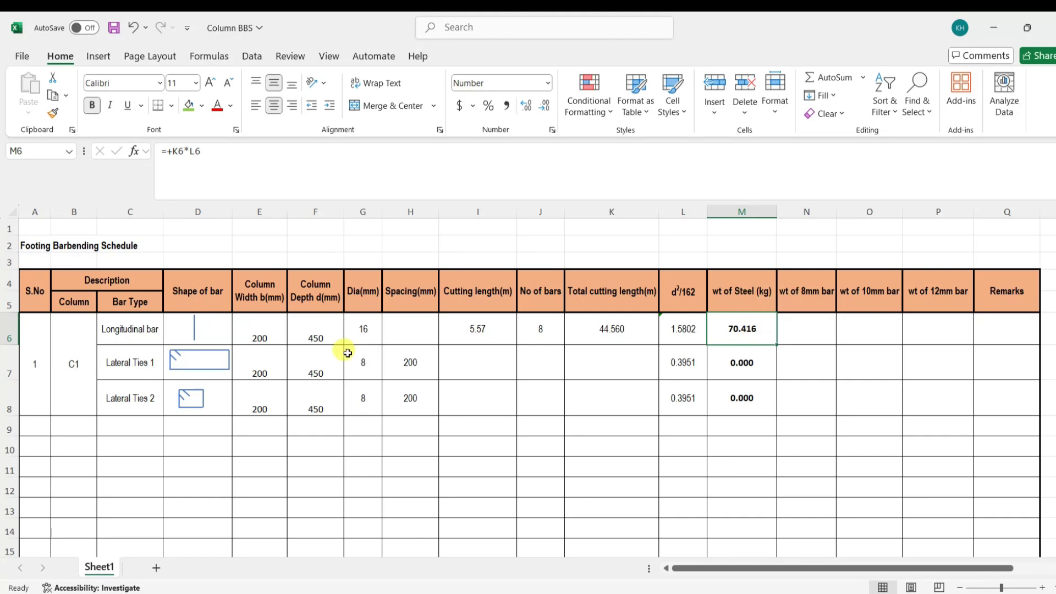
key("Up")
key("Right")
key("Right")
key("Right")
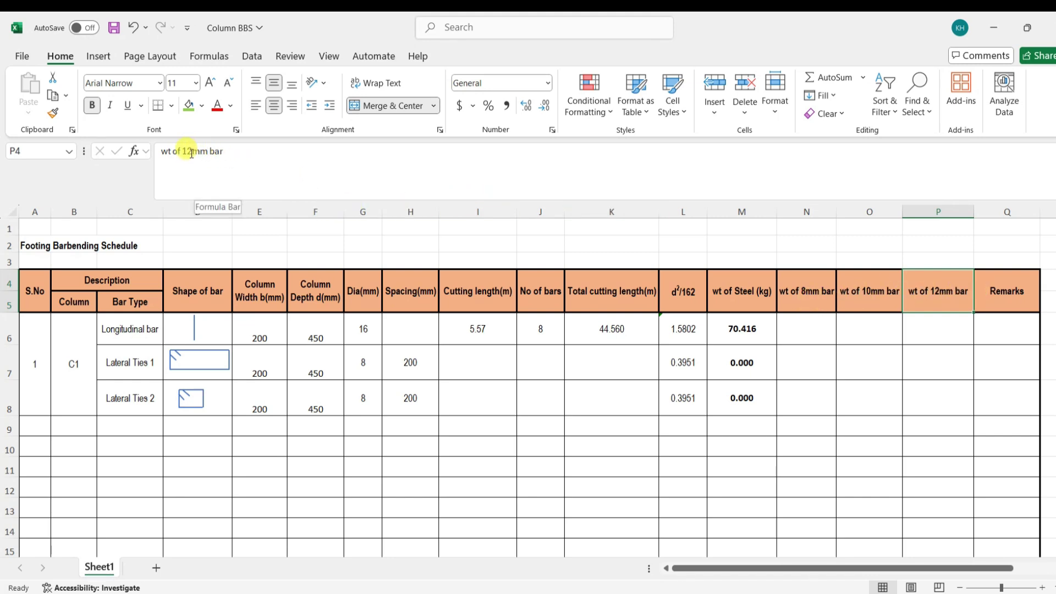
left_click_drag(187, 152, 193, 152)
type("6")
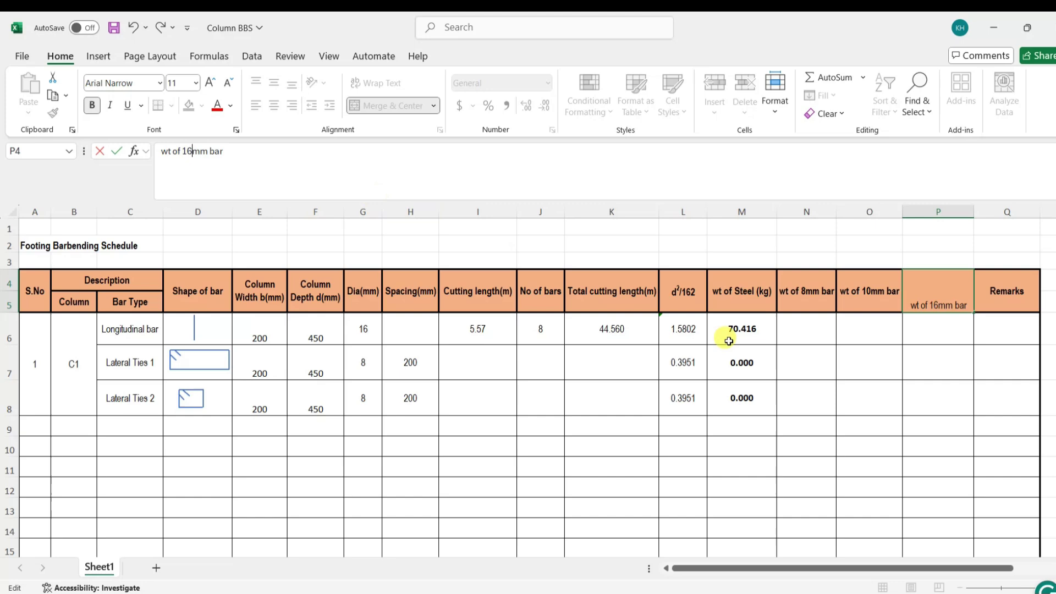
- Link the longitudinal bar's 16 mm bar weight cell, P6, to its weight of steel with the formula +M6
left_click(947, 330)
type("+")
left_click(754, 330)
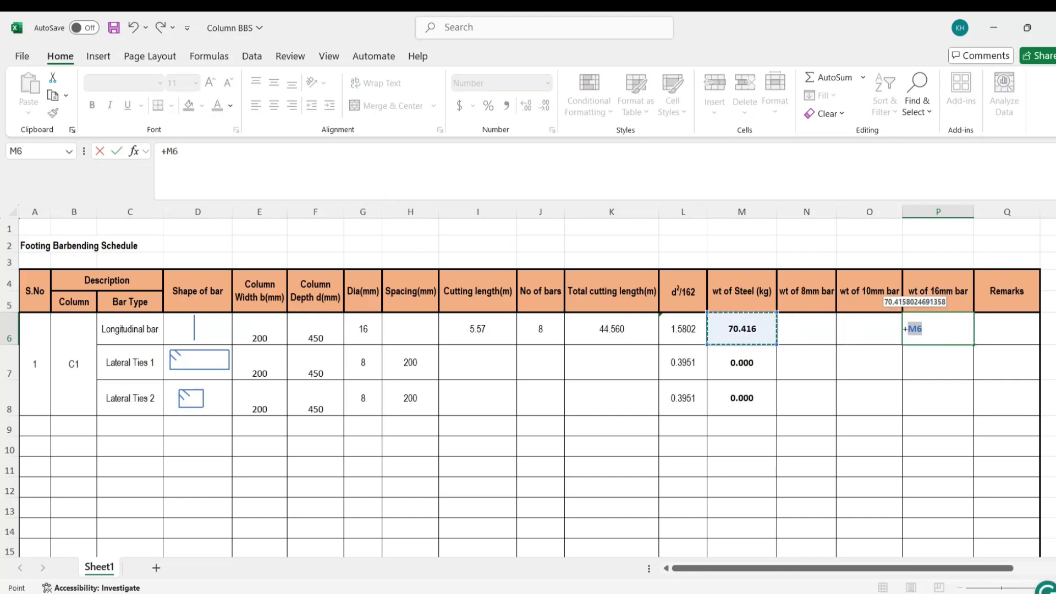
key("Return")
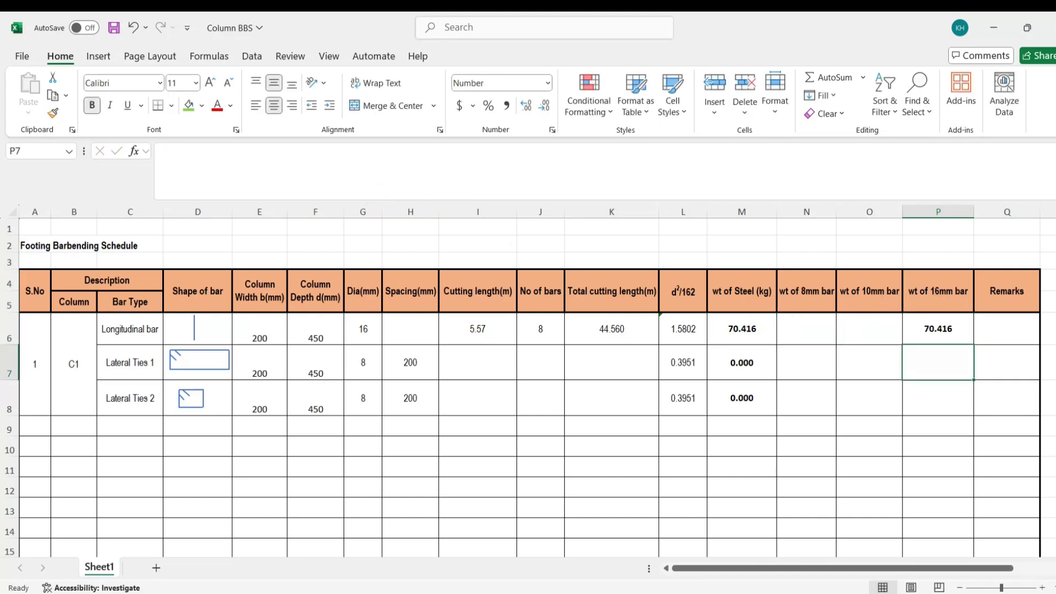
- Total the 16 mm bar weights in the Total row, P16, with AutoSum over P6:P15, and check the resulting formula
scroll(931, 417, "down", 1)
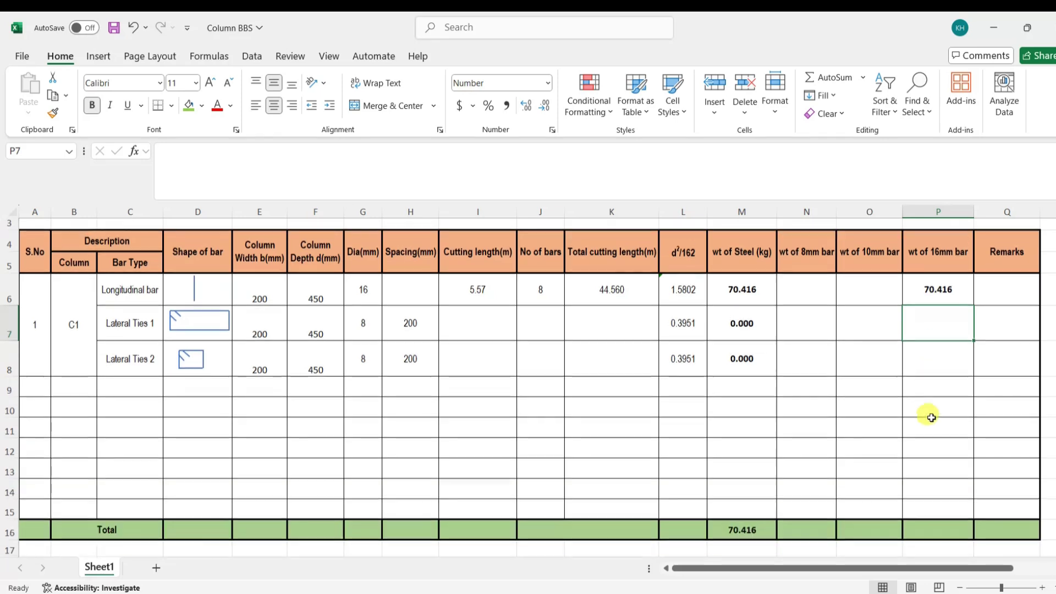
scroll(931, 418, "down", 1)
left_click(965, 489)
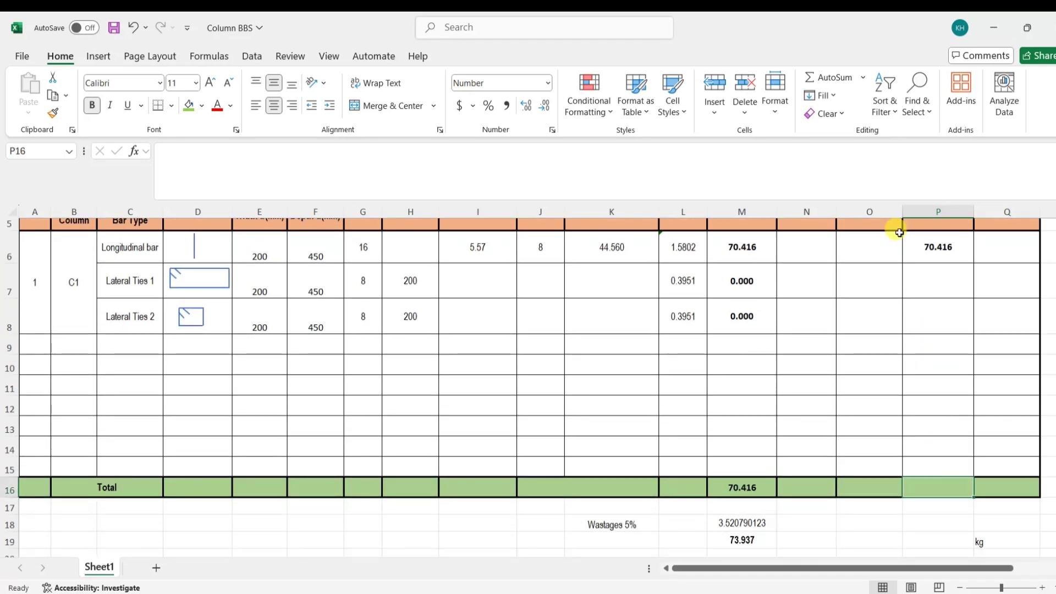
left_click(834, 77)
key("Return")
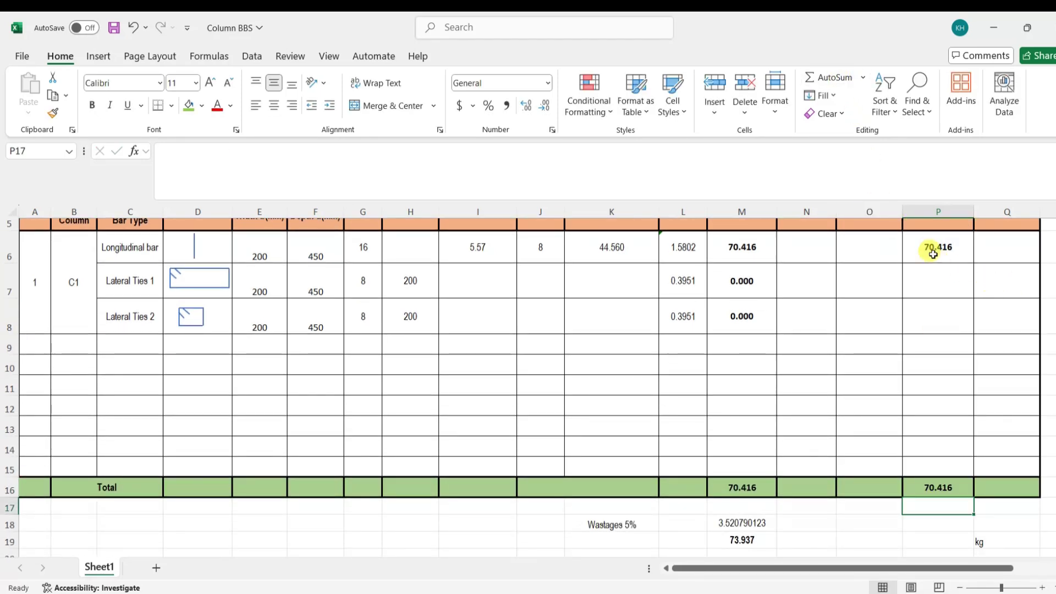
left_click(941, 484)
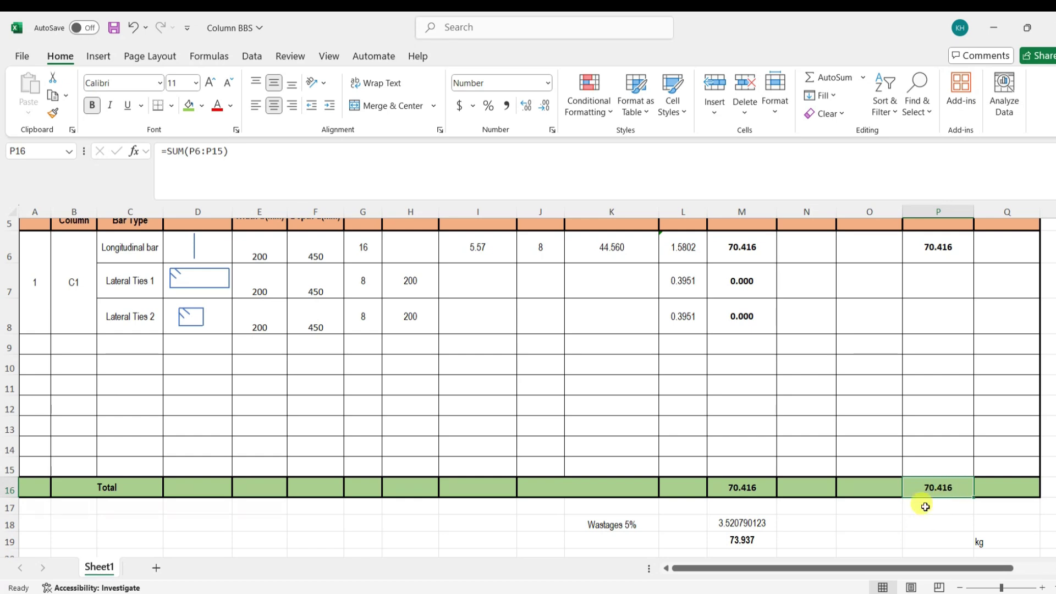
left_click(907, 538)
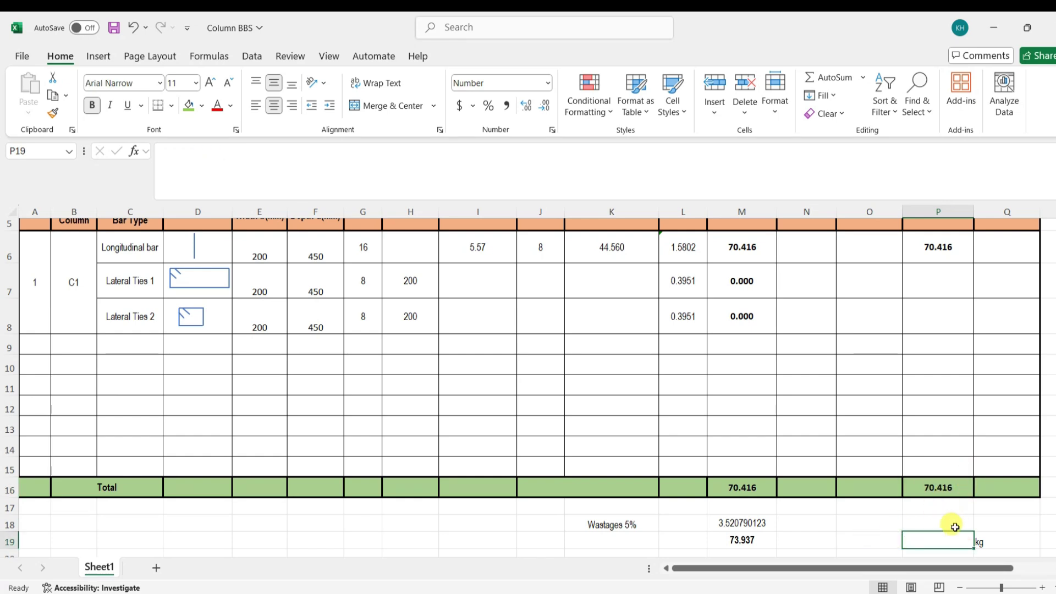
- Start the Lateral Ties 1 number-of-bars formula in J7 with +(I6-40*16+300, based on the longitudinal bar's cutting length
scroll(605, 413, "up", 2)
left_click(484, 342)
left_click(475, 368)
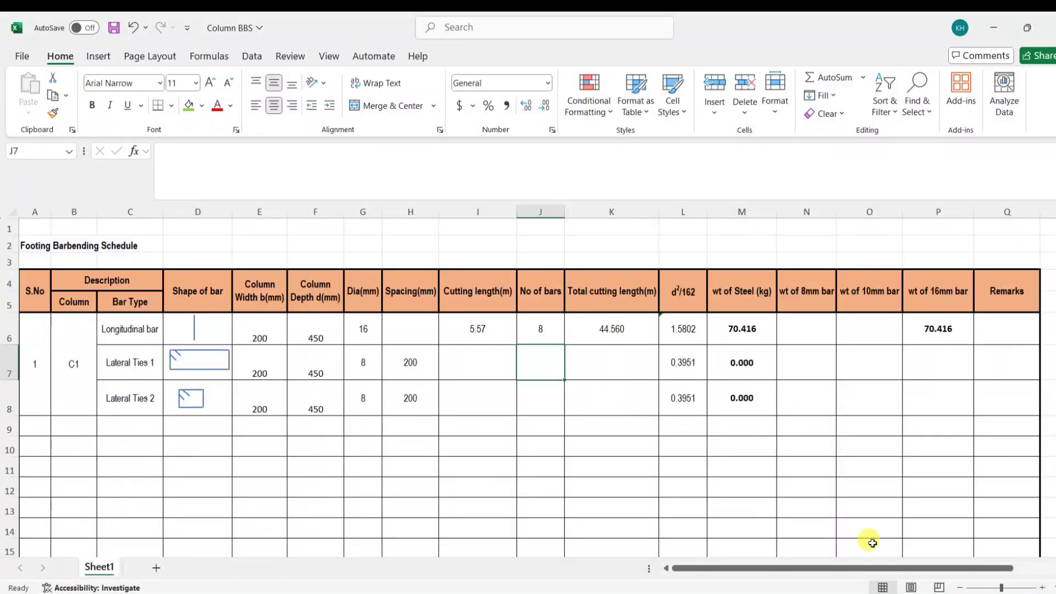
type("+(")
left_click(505, 332)
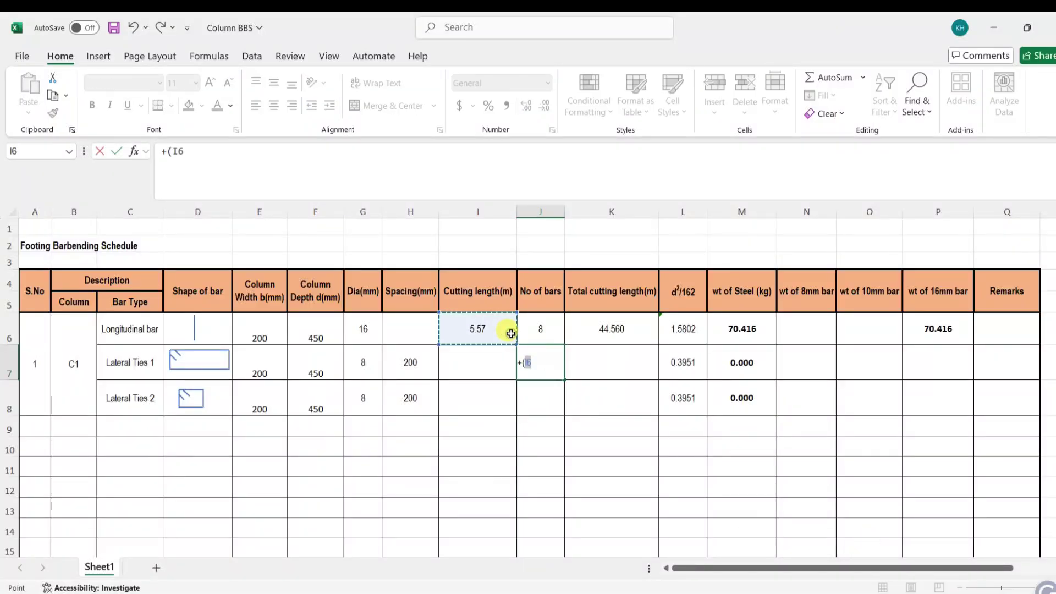
left_click(255, 148)
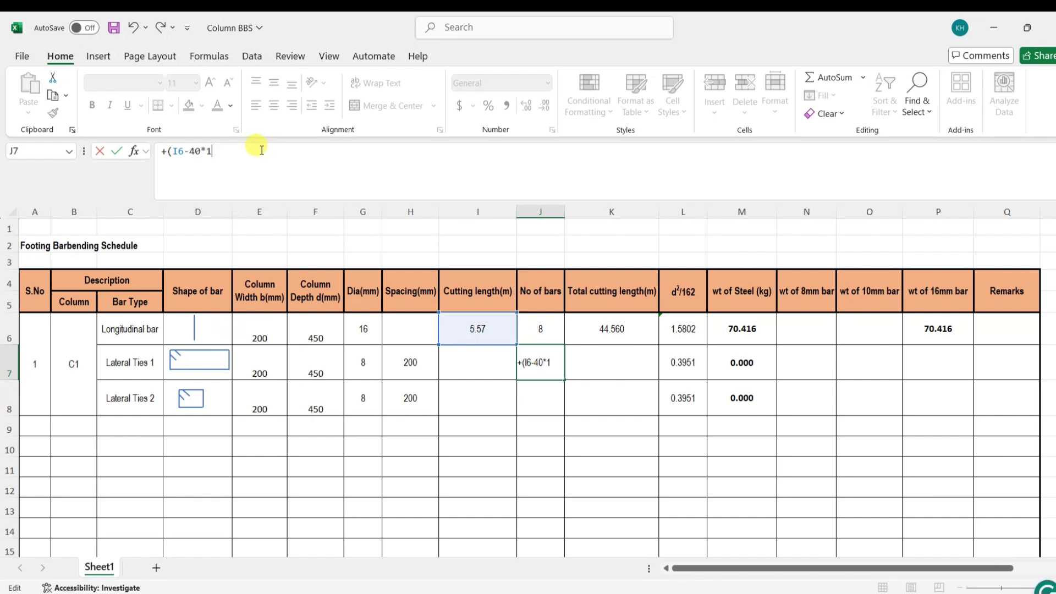
type("+")
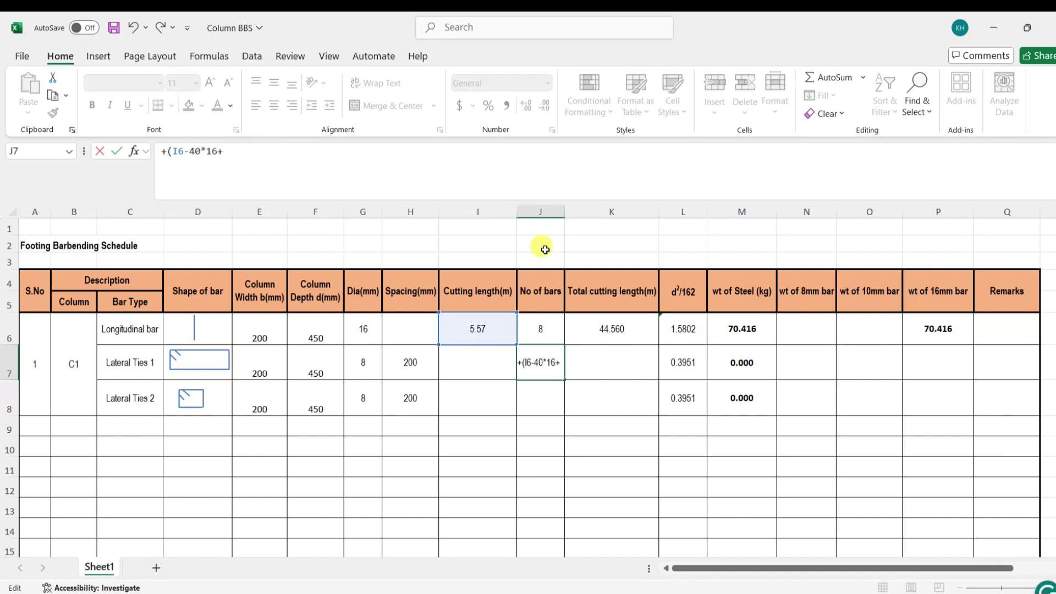
type("300")
- Group the deduction 40*16+300 in its own parentheses in the J7 formula and close the outer parentheses
key("Left")
key("Left")
key("Left")
key("Left")
key("Left")
key("Left")
key("Left")
key("Left")
key("Left")
type("(")
key("End")
type("))")
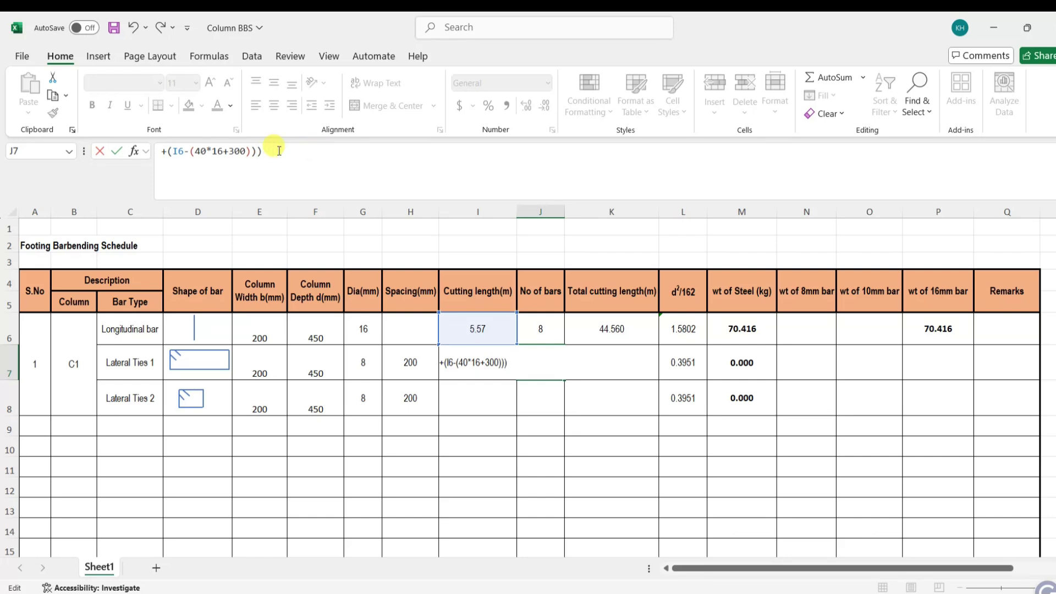
- Divide the bracketed length in the J7 formula by the tie spacing H7 and enclose the whole quotient in parentheses
type("//")
left_click(412, 364)
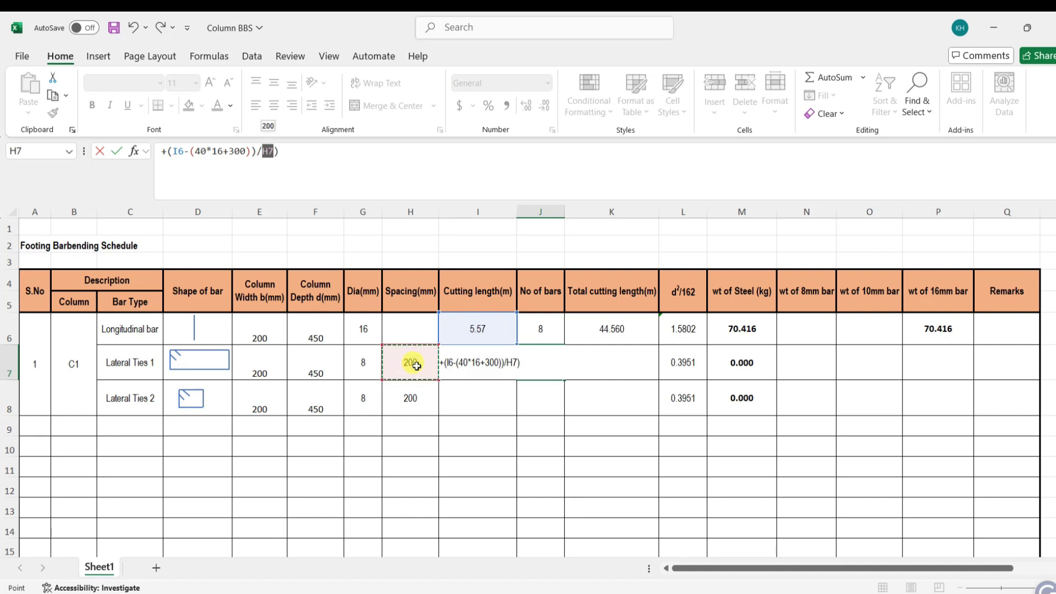
left_click(343, 153)
key("Home")
key("Right")
type("(")
key("End")
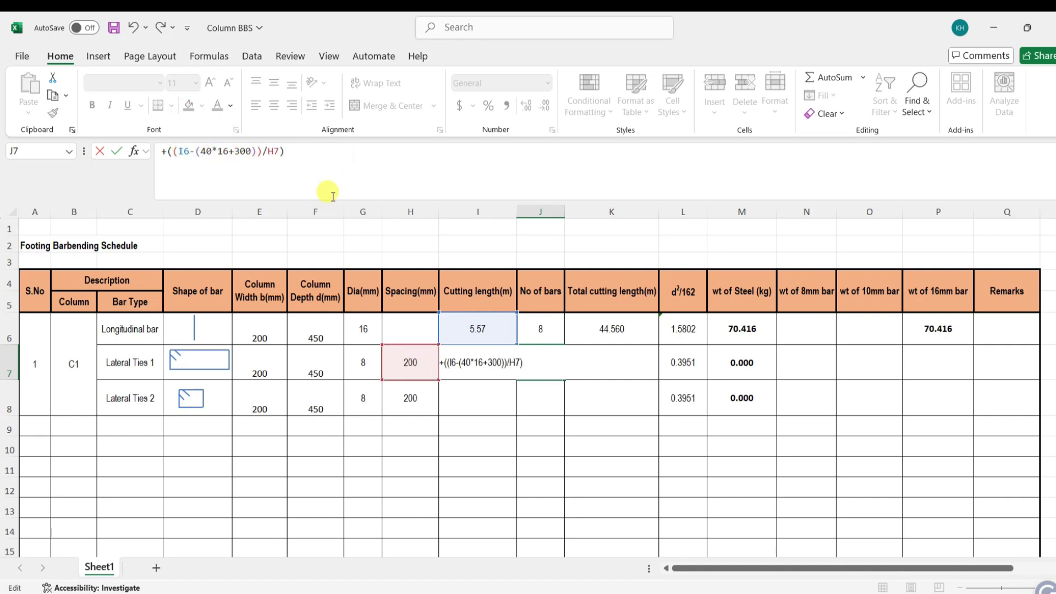
- Multiply I6 by 1000 in the J7 formula to convert the cutting length to millimetres, and commit the formula
type("*")
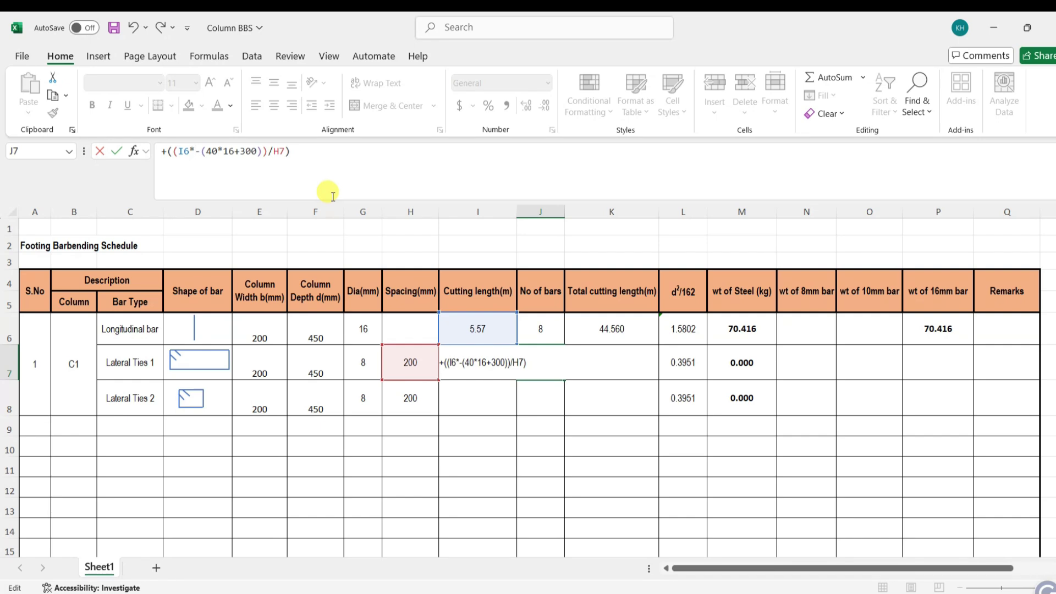
type("1000")
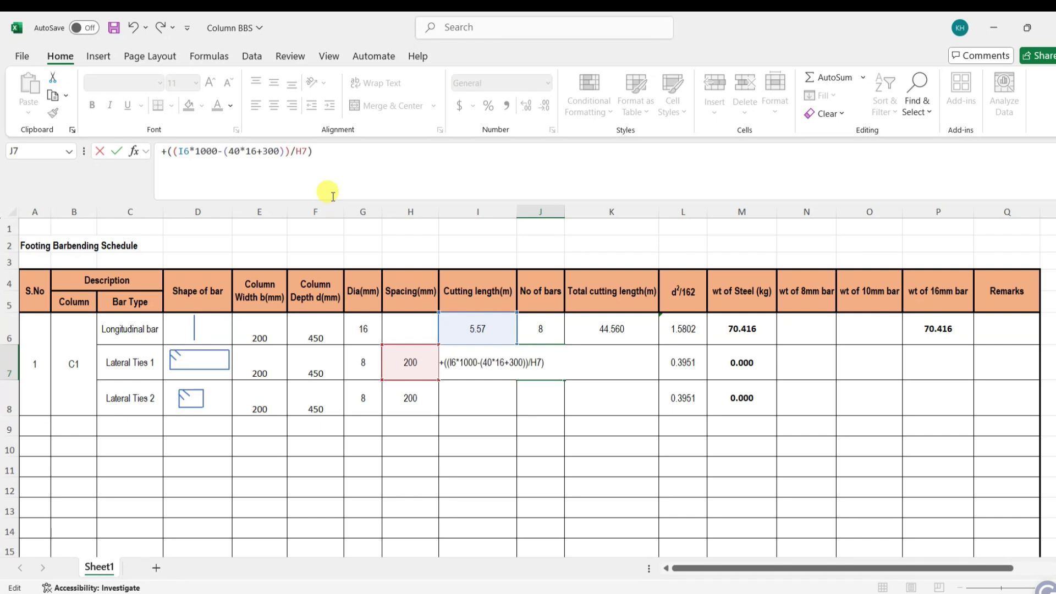
key("Return")
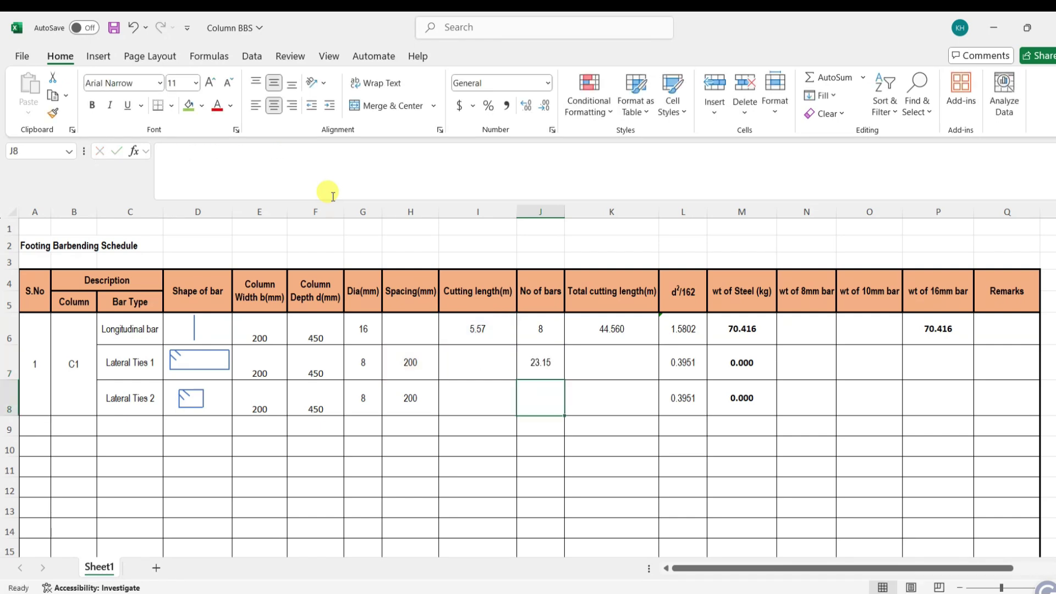
- Copy the number-of-bars formula from J7 to the Lateral Ties 2 row, J8, correct its length reference to I6, and check it
left_click(551, 364)
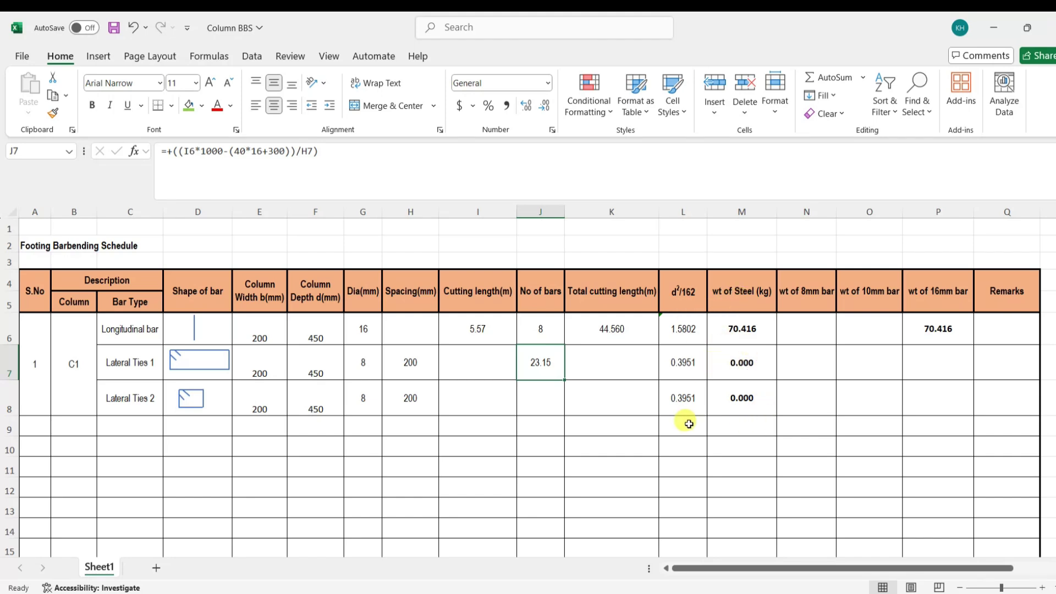
left_click(548, 399)
type("=+((I*1000-(40*16+300))/H8)")
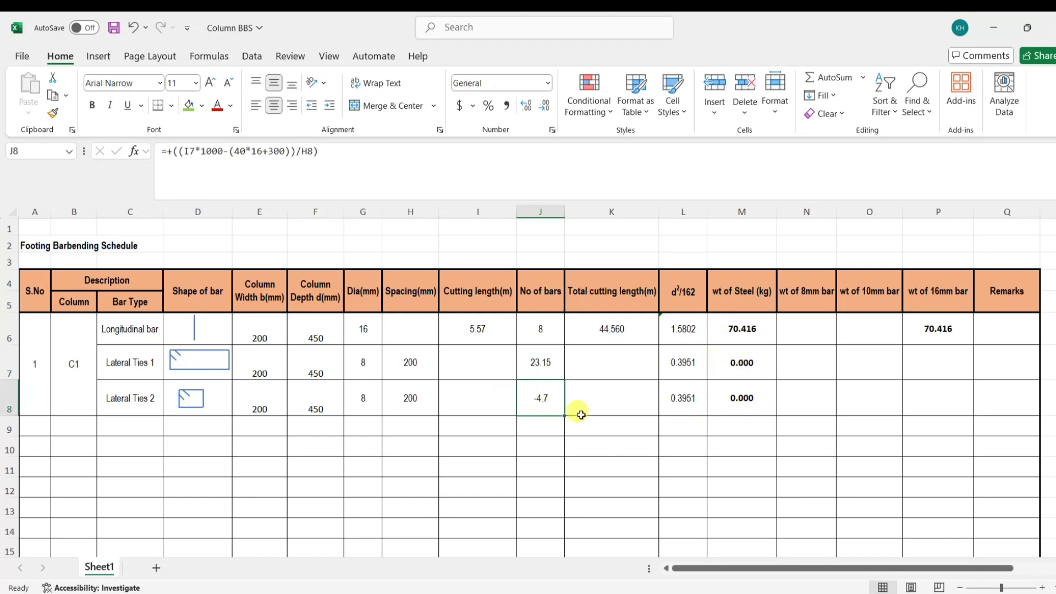
left_click(213, 187)
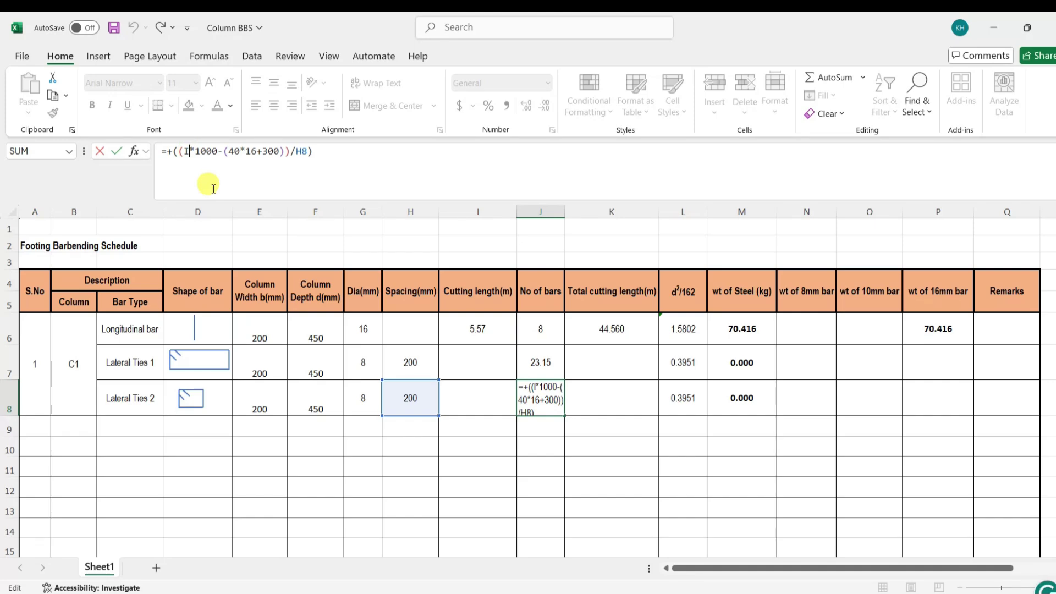
type("6")
key("Return")
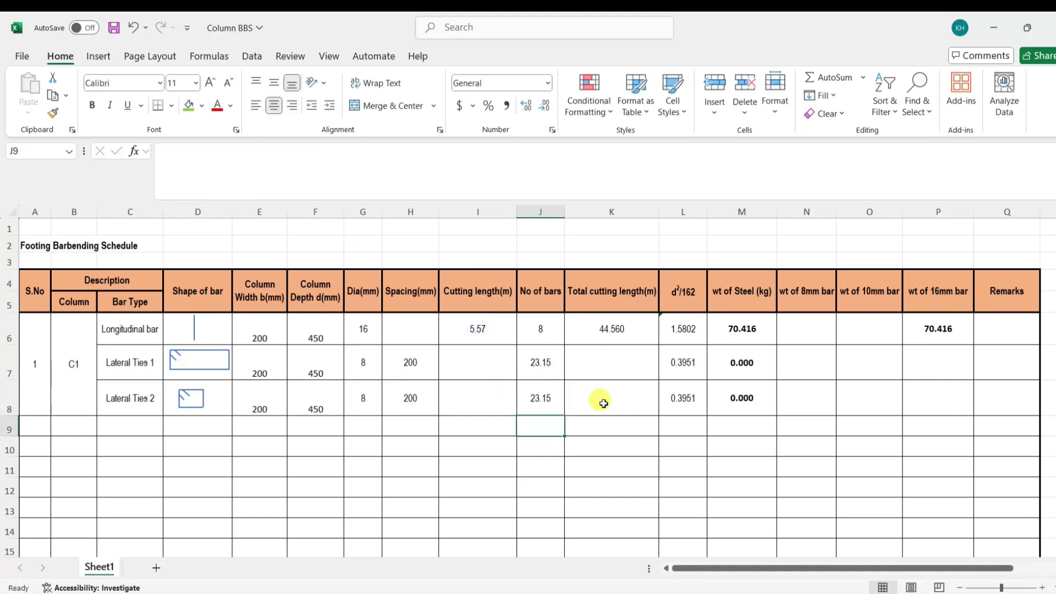
left_click(487, 330)
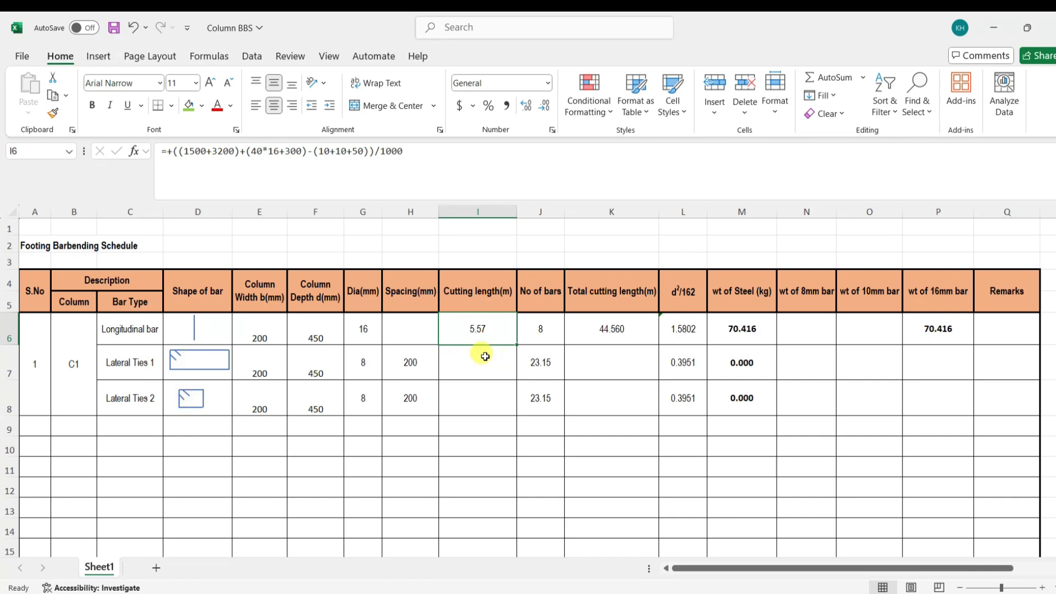
left_click(546, 407)
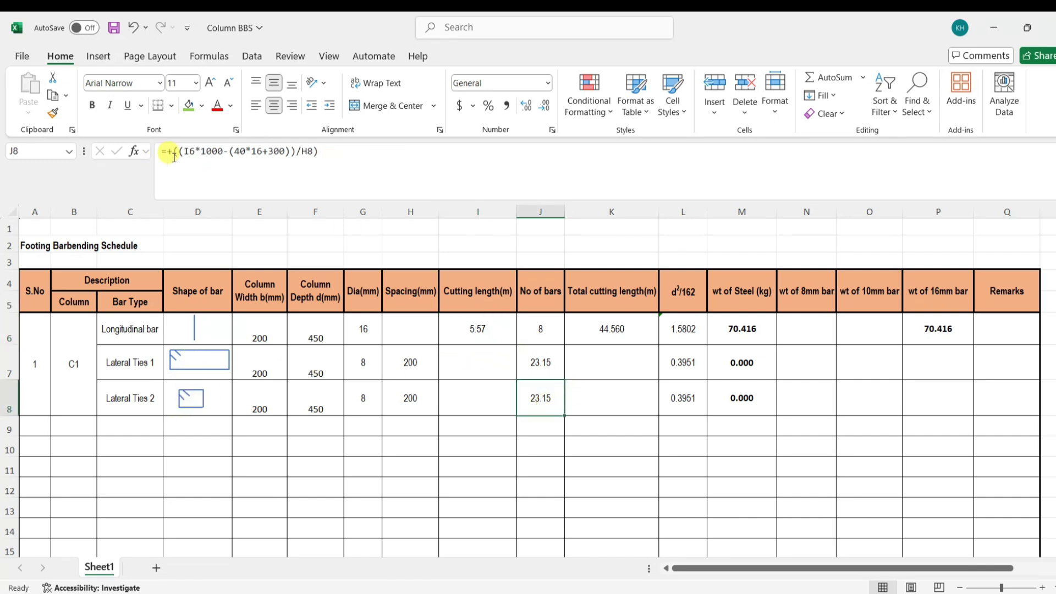
- Consult the lateral tie calculation in AutoCAD and start the Lateral Ties 1 cutting length formula in Excel cell I7 with +(2*(136+386)+(10*8*2)-
key("Up")
key("Left")
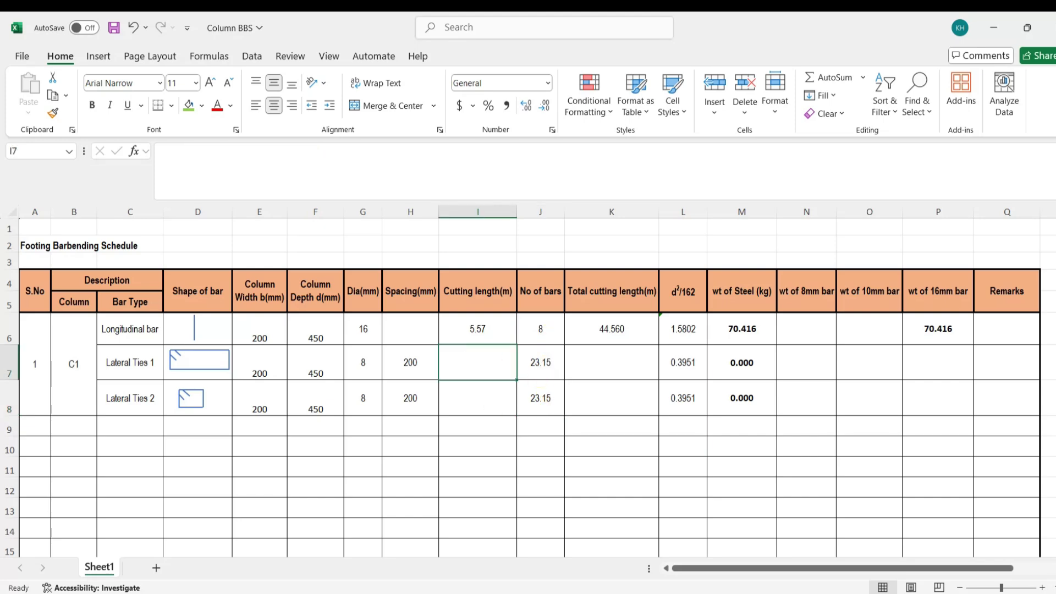
key("alt+Tab")
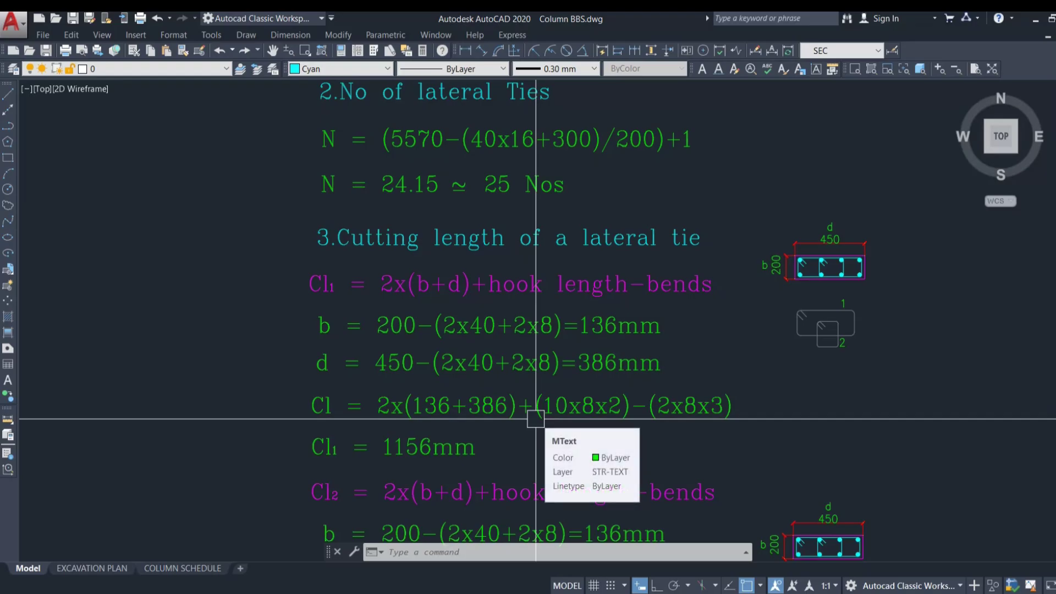
key("alt+Tab")
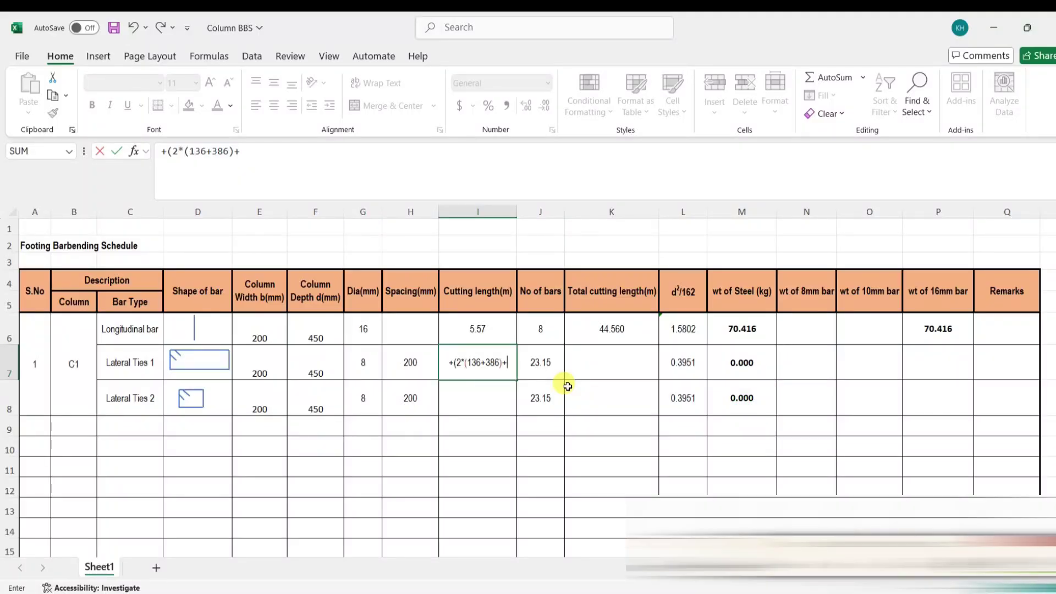
type("(10")
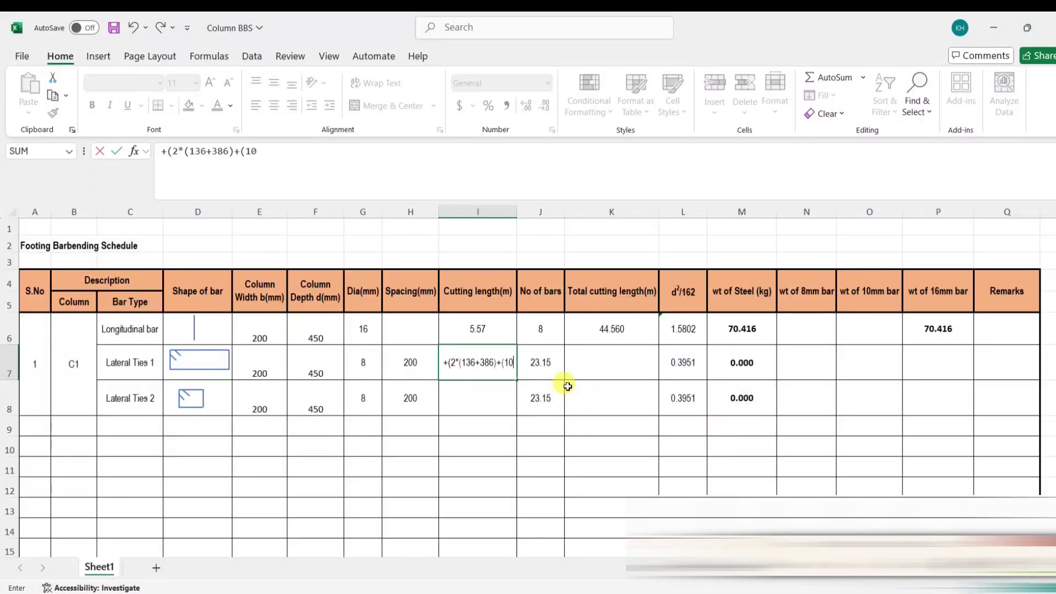
type("*8*")
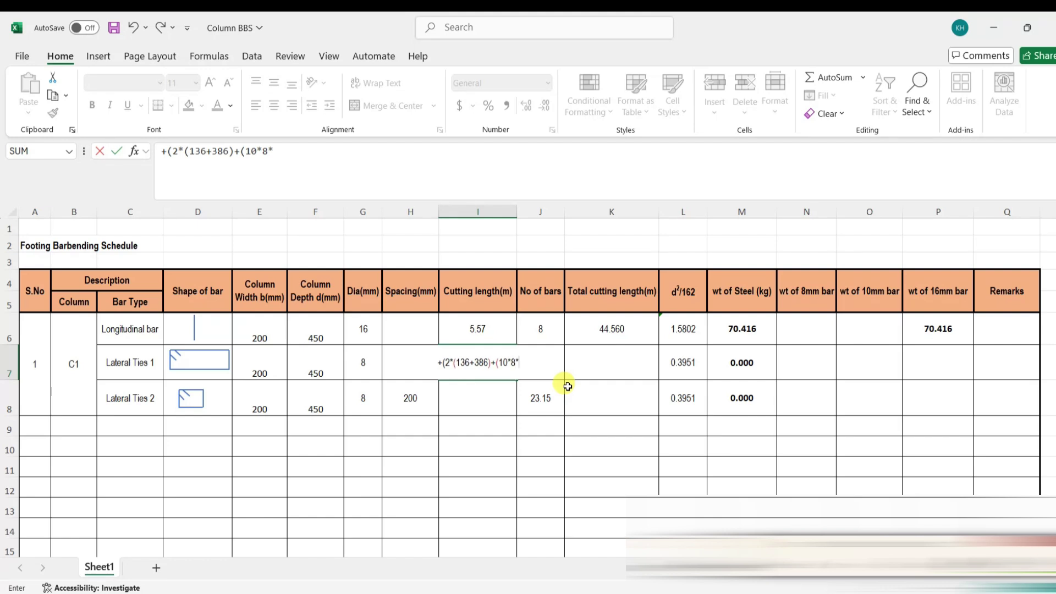
type("2)-")
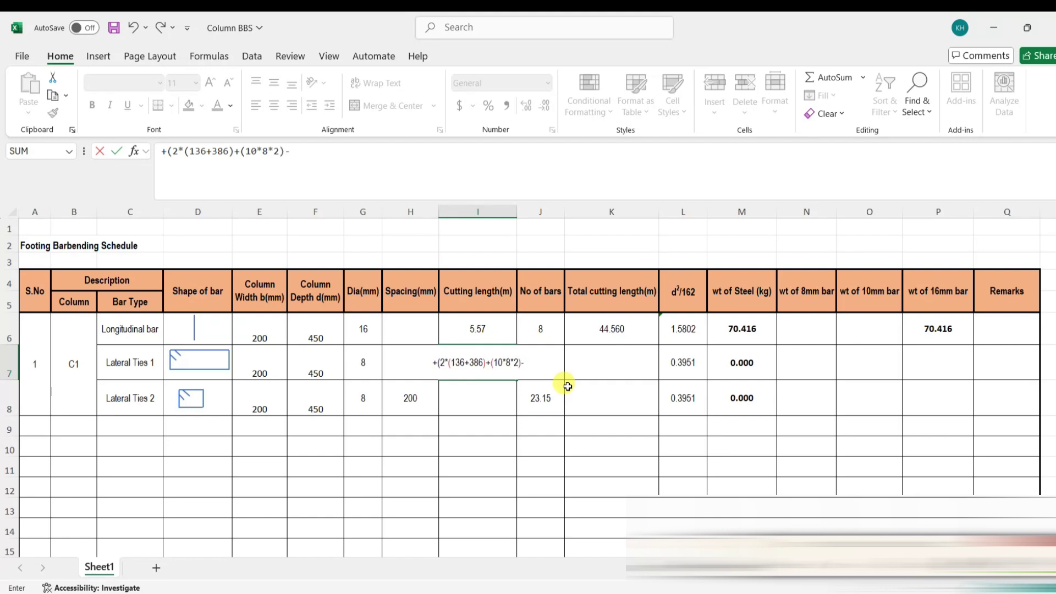
- Complete the Lateral Ties 1 cutting length formula in I7 by subtracting the bend deduction (2*8*3), commit it and reselect the cell
type("(2")
type("*8")
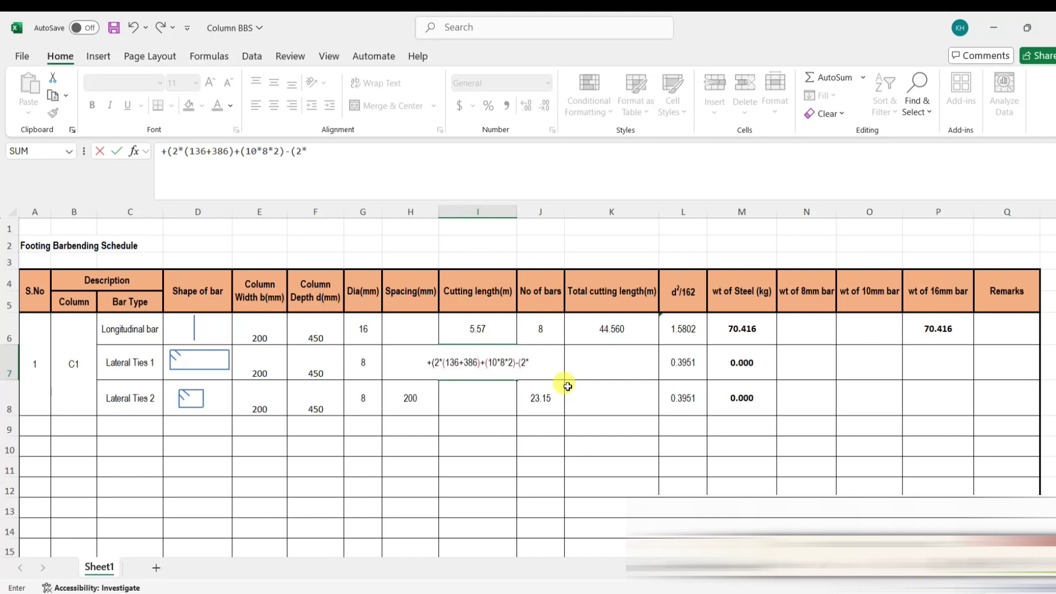
type("*")
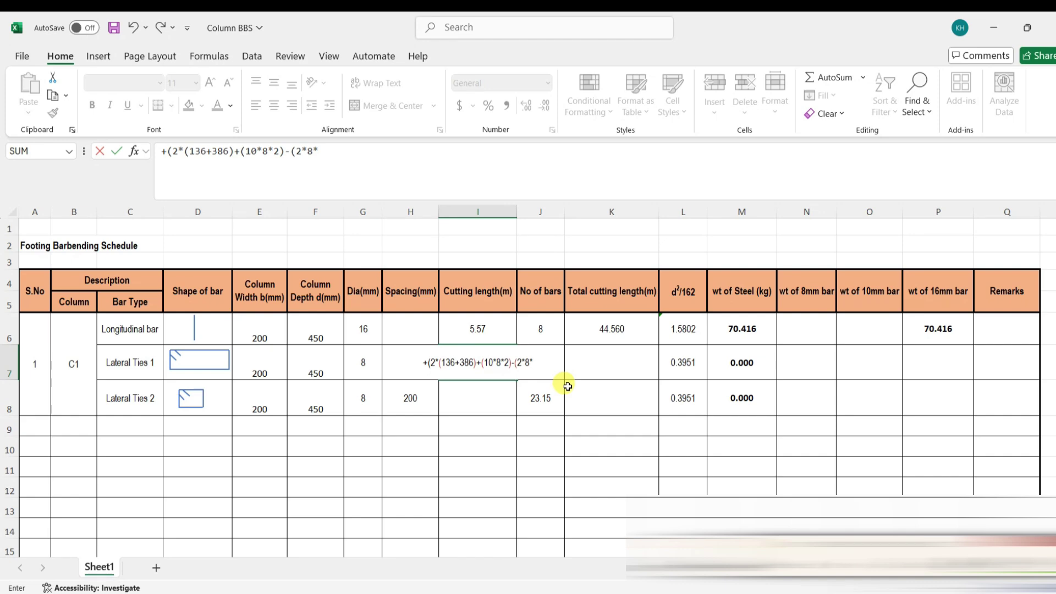
type("3")
type(")")
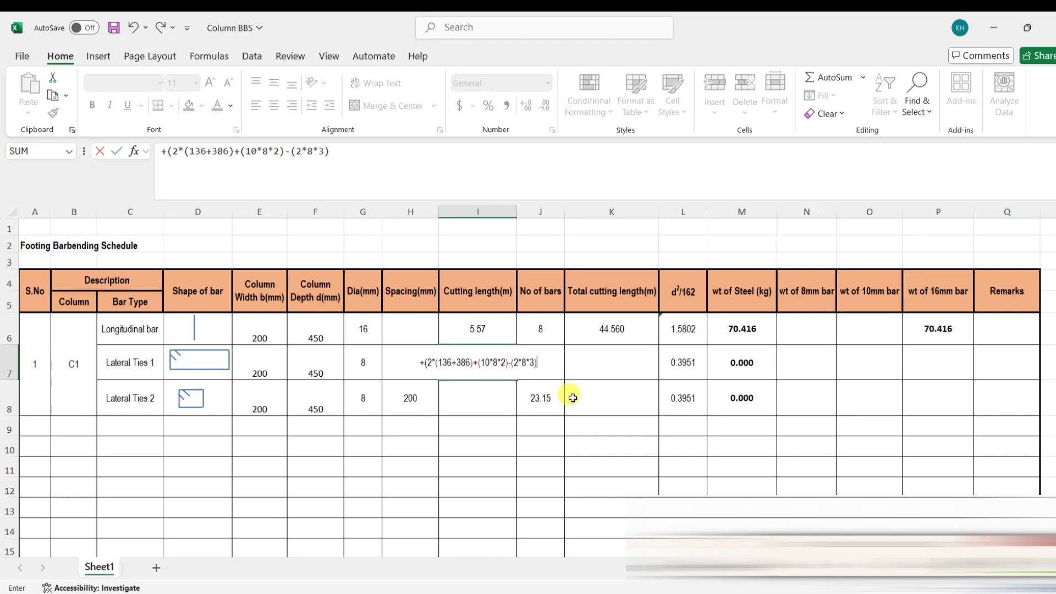
key("Return")
left_click(478, 361)
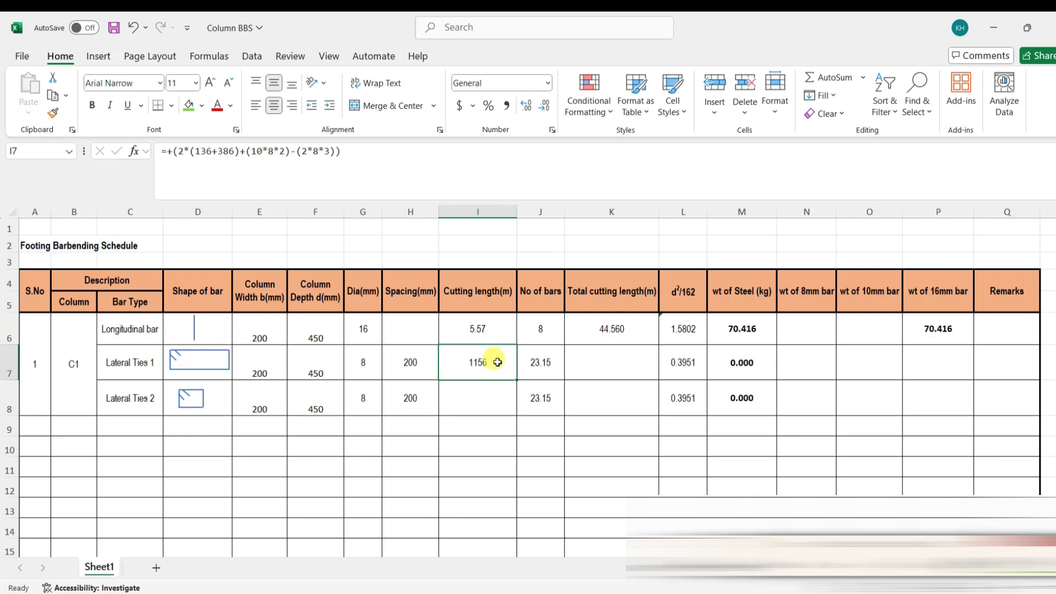
- Divide the I7 cutting length formula by 1000 to convert the result to metres
left_click(388, 160)
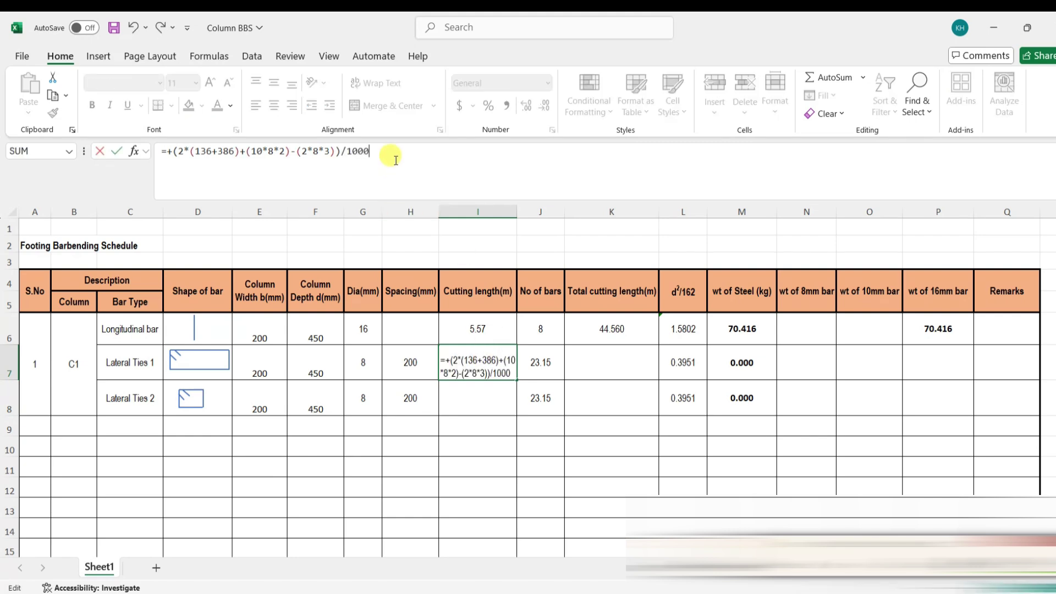
key("Return")
left_click(497, 372)
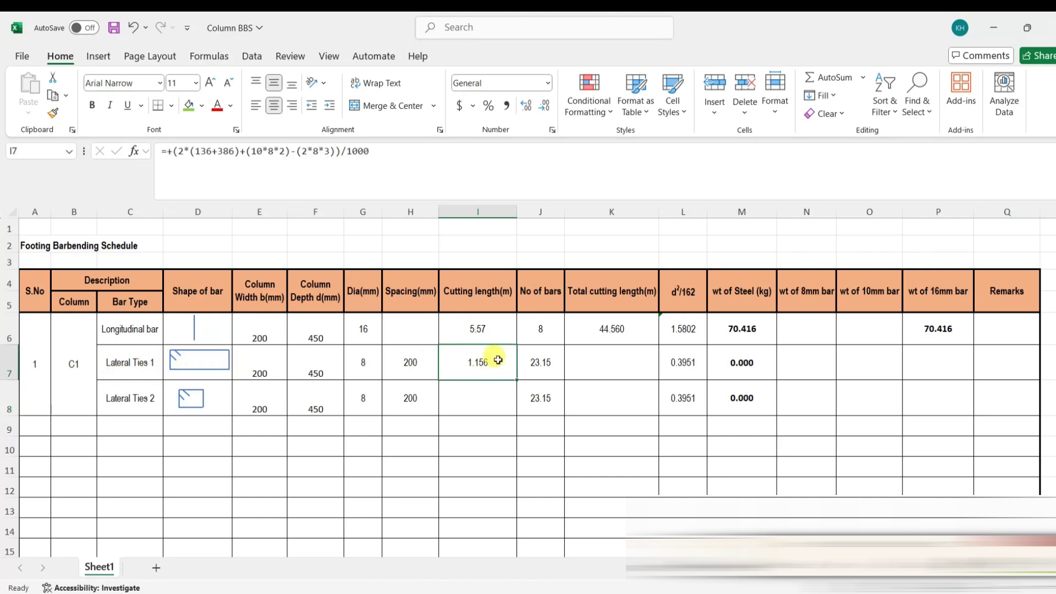
- Fill the total cutting length formula from K6 down into K7 for Lateral Ties 1, and check its inputs and the steel weight formula
left_click(612, 364)
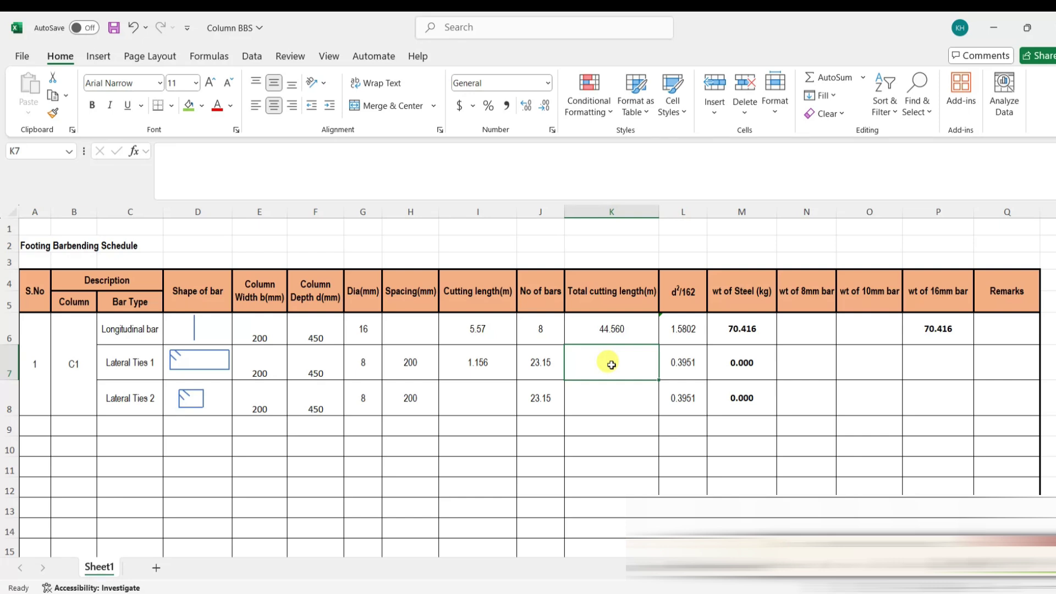
key("ctrl+d")
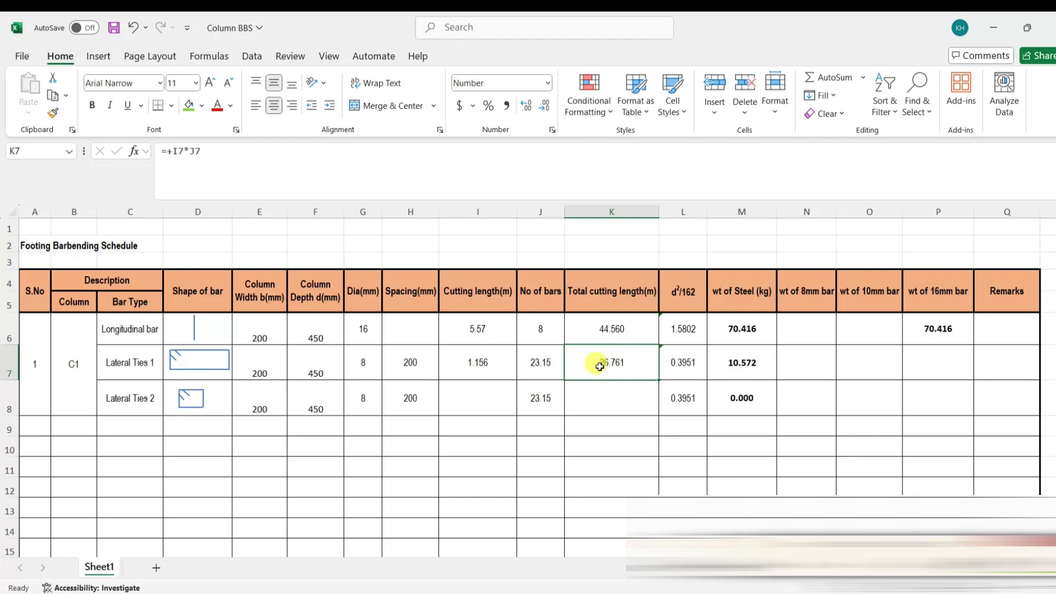
left_click(484, 365)
left_click(541, 362)
left_click(623, 367)
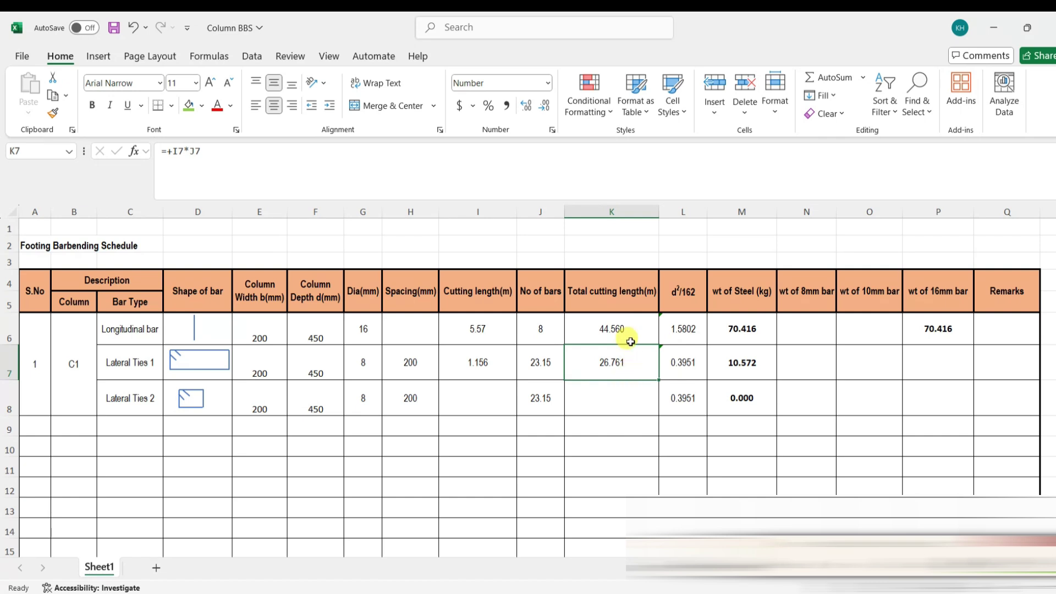
left_click(758, 364)
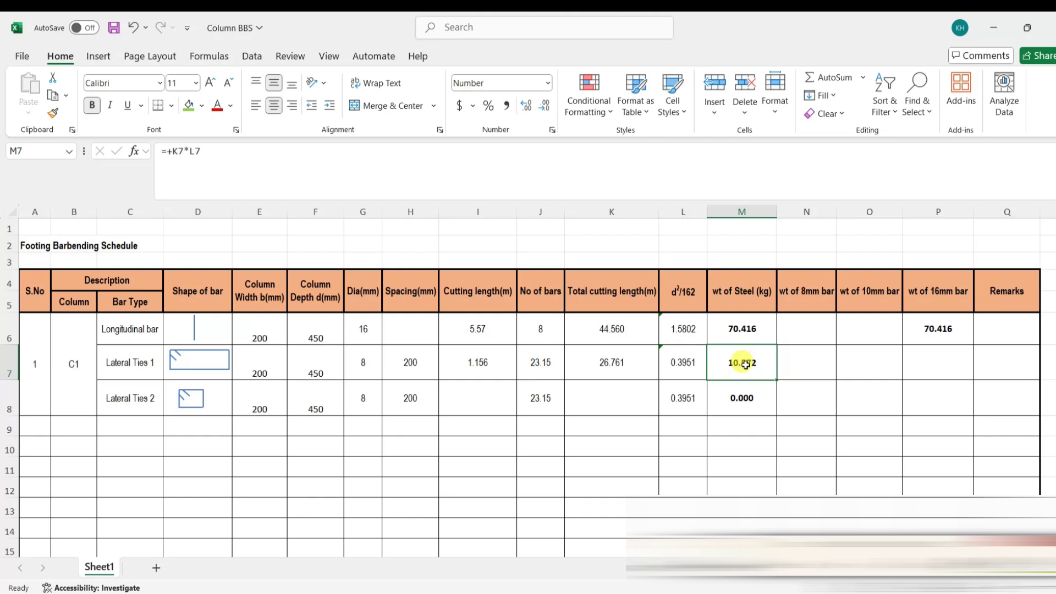
left_click(482, 400)
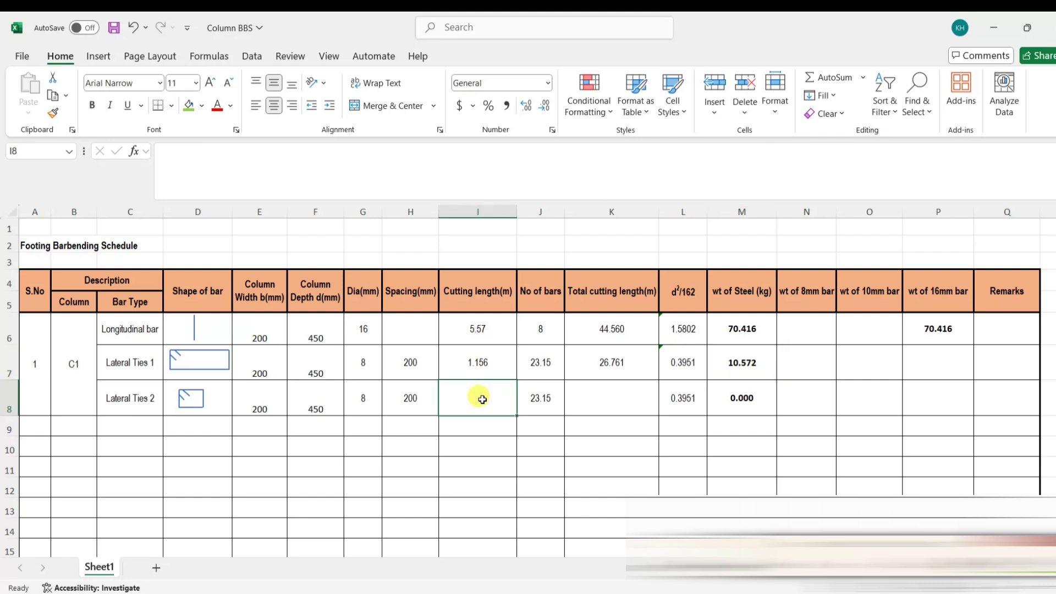
type("+")
key("Escape")
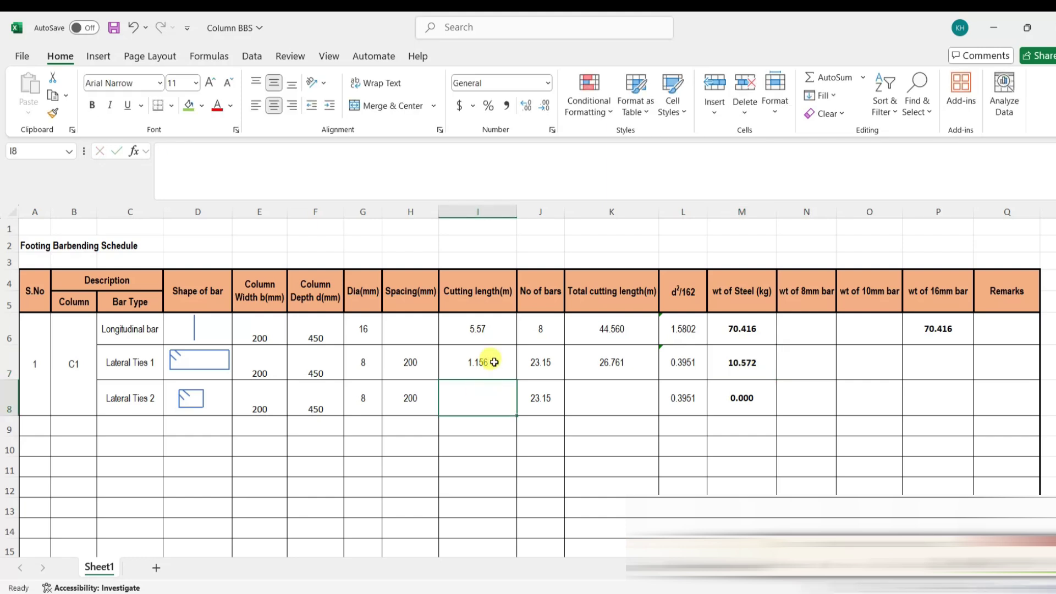
- Copy the cutting length formula from I7 into the Lateral Ties 2 cell I8
left_click(495, 367)
key("ctrl+c")
left_click(479, 396)
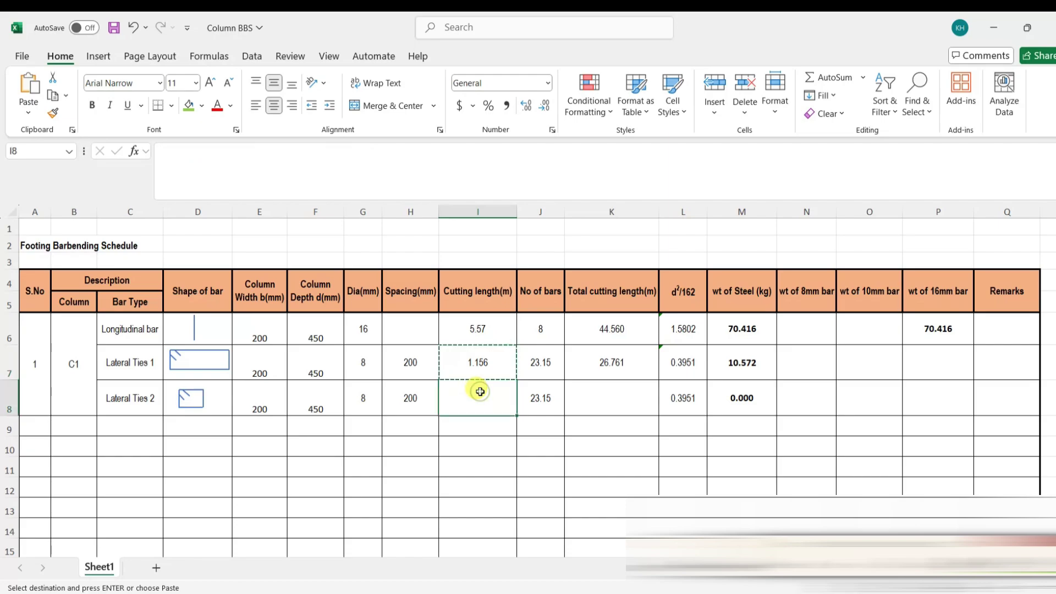
key("ctrl+v")
- Consult the second lateral tie calculation in AutoCAD, return to Excel and replace 386 with 171.33 in the I8 cutting length formula
key("alt+Tab")
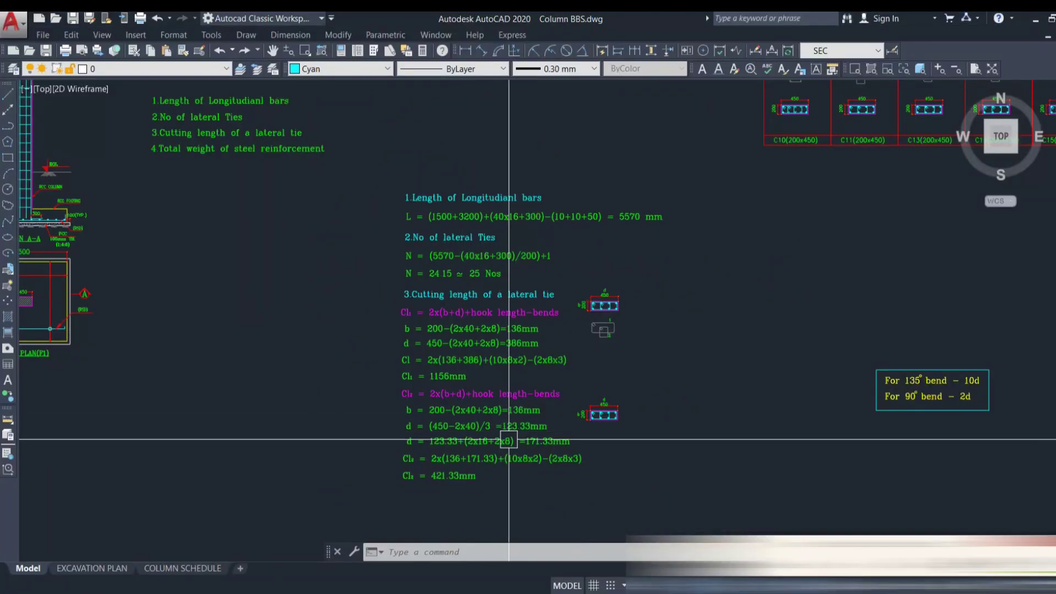
scroll(506, 270, "up", 5)
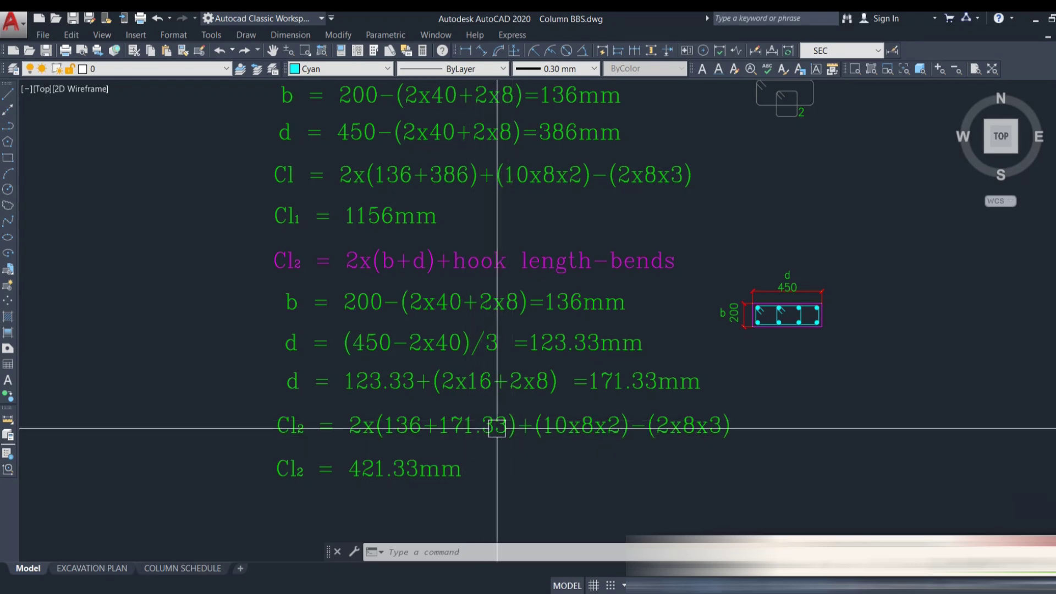
key("alt+Tab")
key("F2")
key("Left")
key("Left")
key("Left")
key("Left")
key("Left")
key("Left")
key("Left")
key("Left")
key("Left")
key("Left")
key("Left")
key("Left")
key("Left")
key("Left")
key("Left")
key("Left")
key("Left")
key("Left")
key("Left")
key("Left")
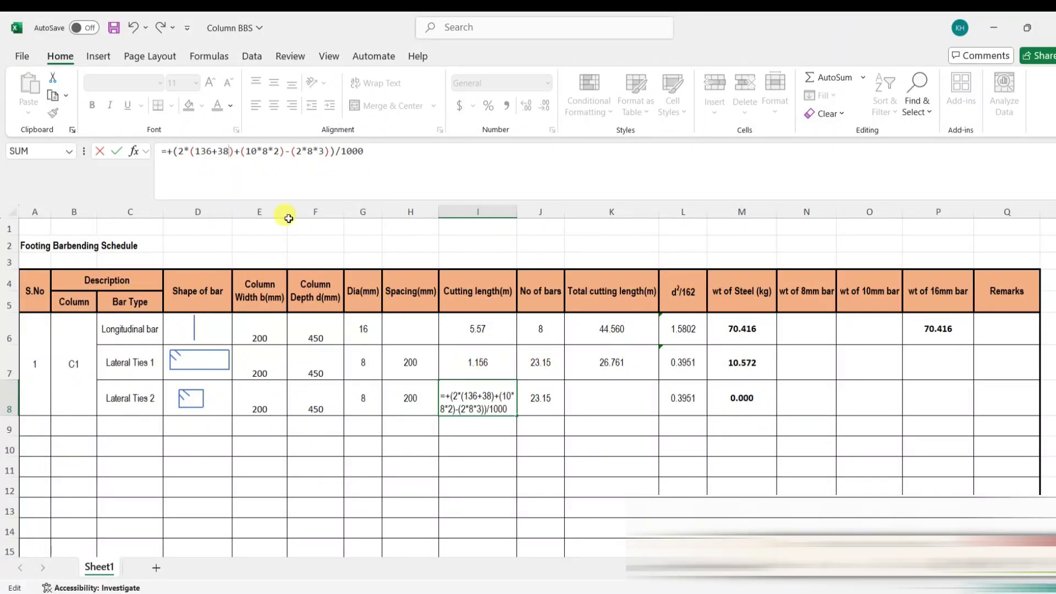
key("BackSpace")
key("BackSpace")
key("BackSpace")
type("171.33")
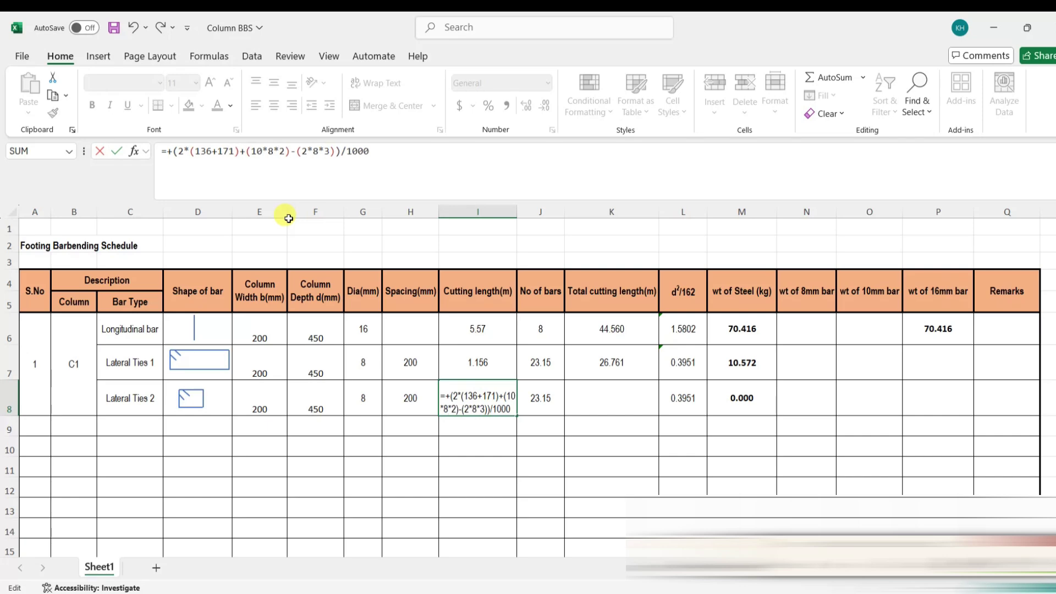
key("Return")
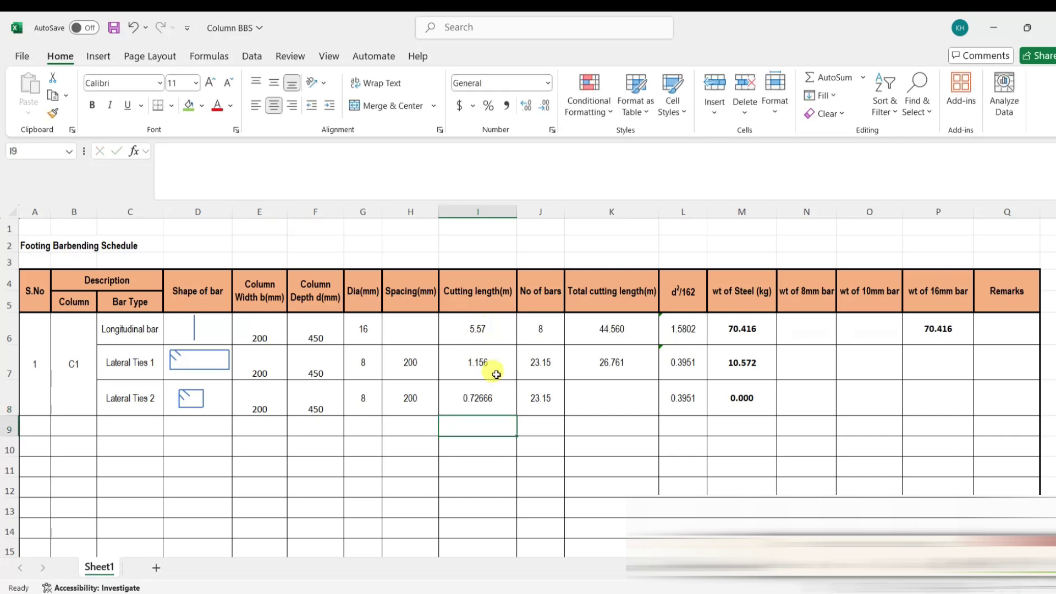
- Check the Lateral Ties 2 cutting length and bar count, and fill the total cutting length formula from K7 down into K8
left_click(485, 400)
left_click(537, 397)
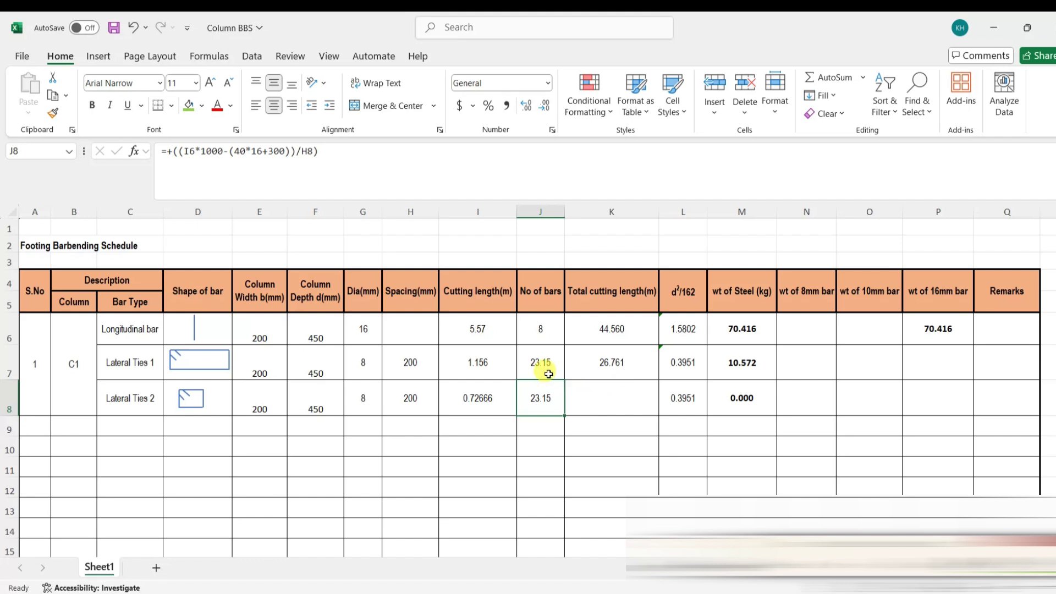
left_click(605, 397)
key("ctrl+d")
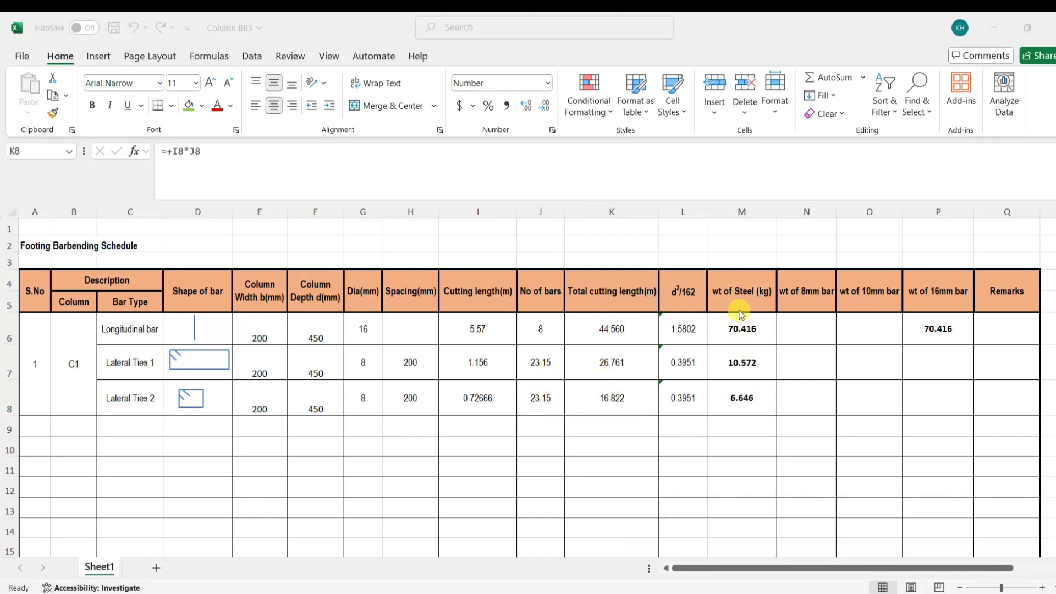
- Review the total steel weight, and link the 8mm bar weight cells N7 and N8 to the tie weights in M7 and M8
scroll(759, 401, "down", 2)
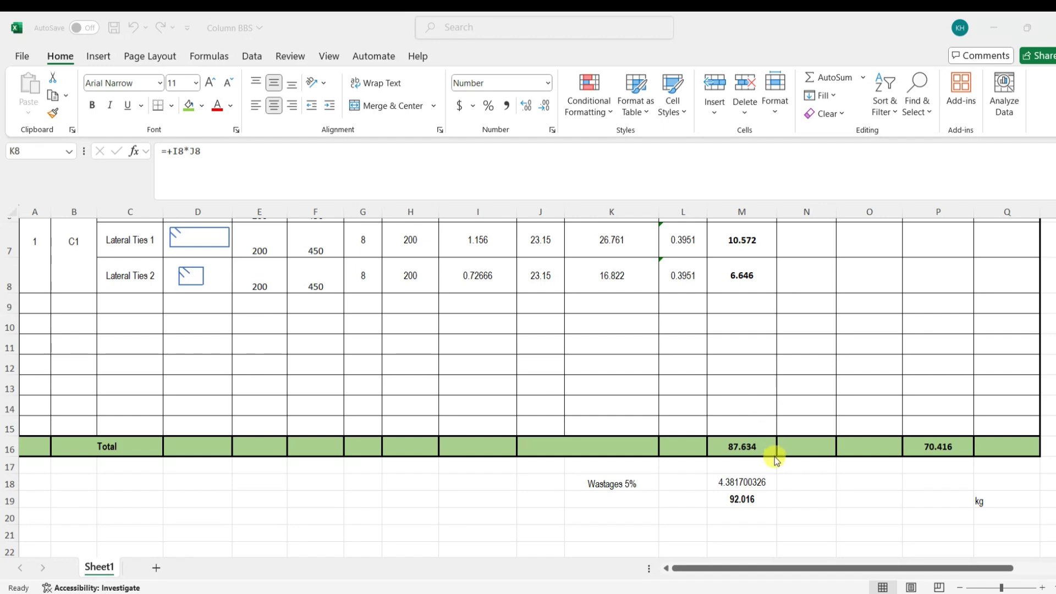
scroll(776, 461, "up", 3)
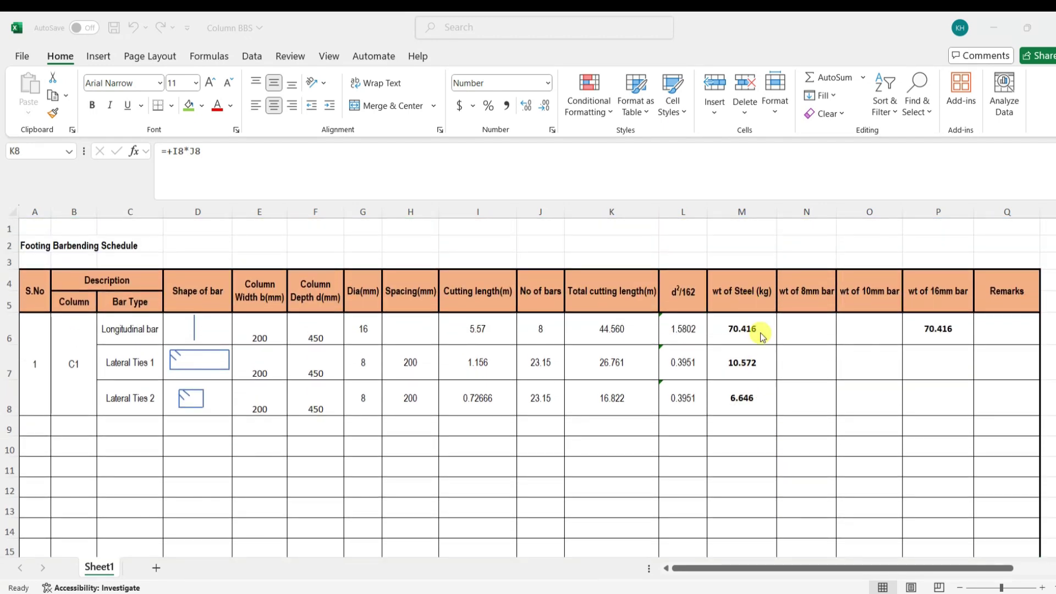
scroll(759, 358, "down", 1)
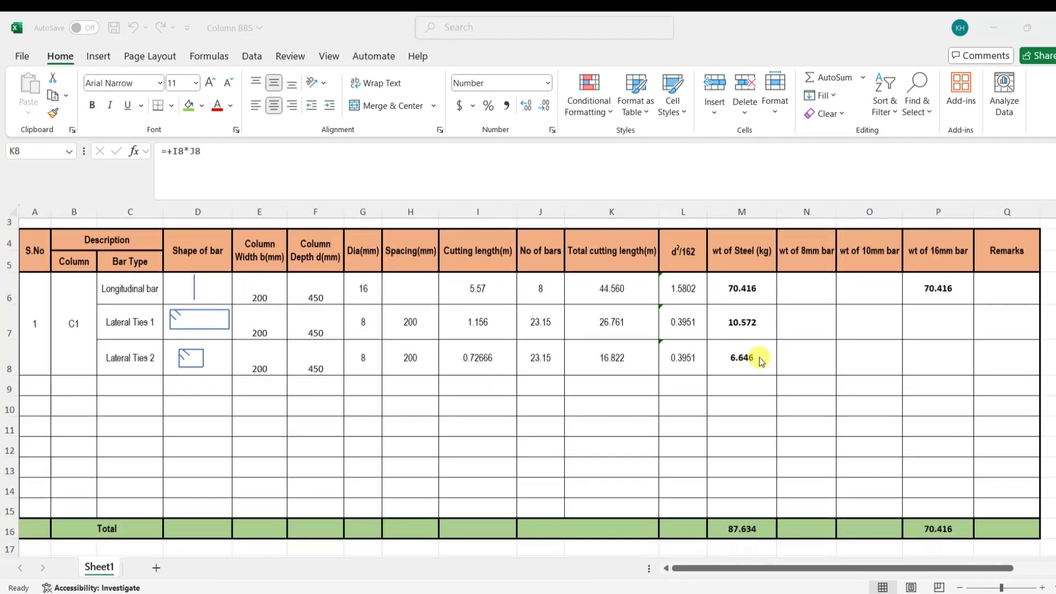
left_click(756, 529)
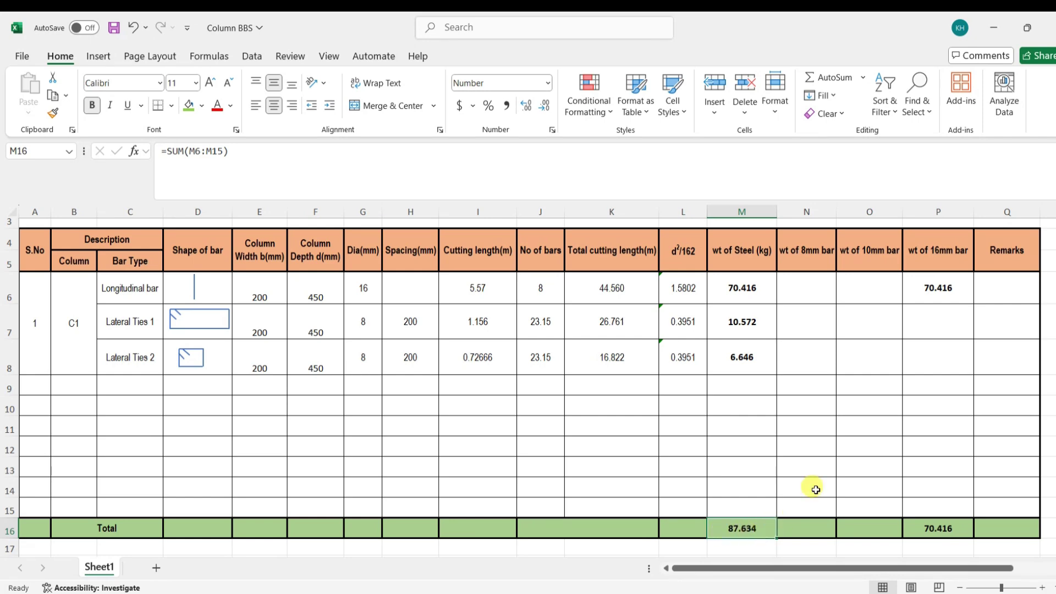
left_click(806, 322)
type("+")
key("Left")
key("Return")
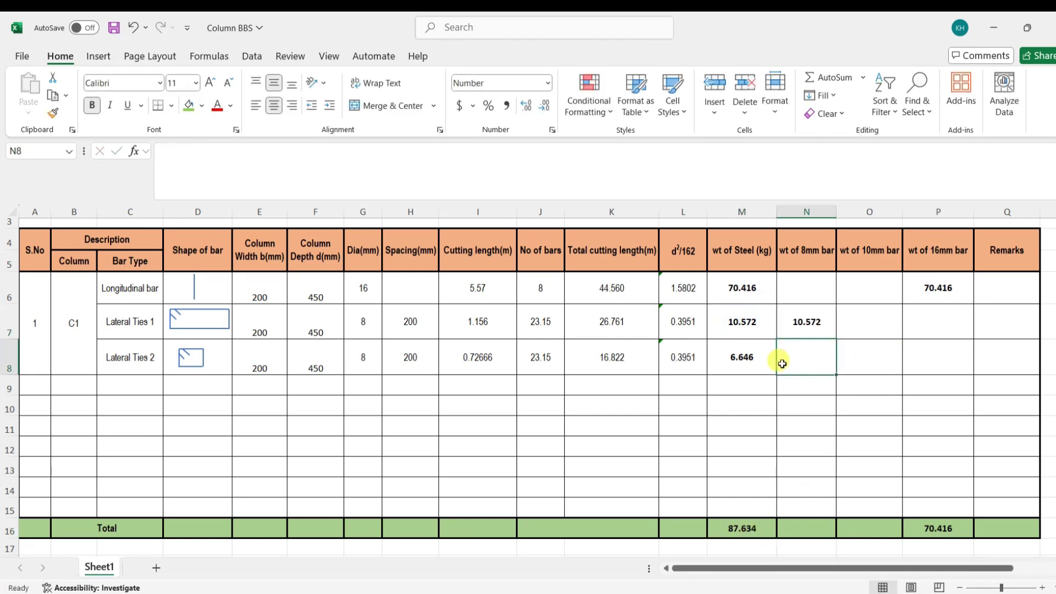
type("+")
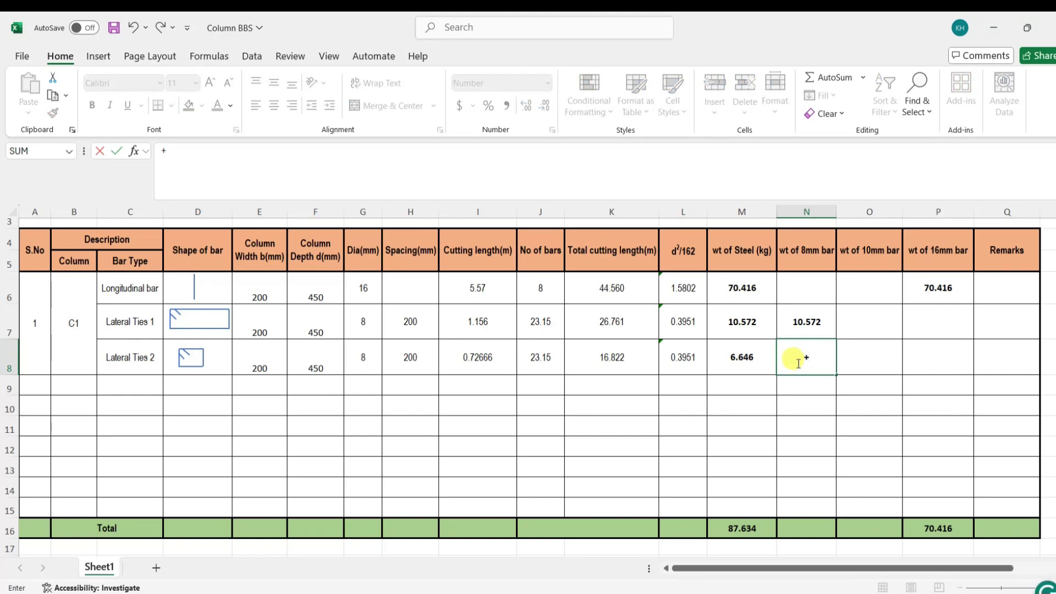
key("Left")
key("Return")
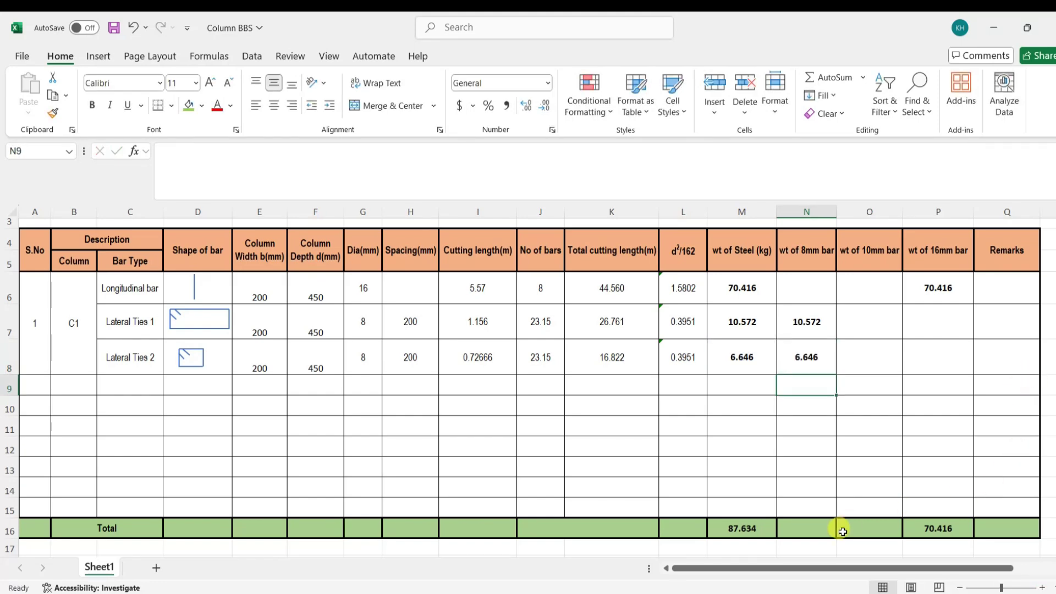
- Total the 8mm bar weights in N16 with AutoSum over N7:N15
left_click(814, 528)
left_click(820, 77)
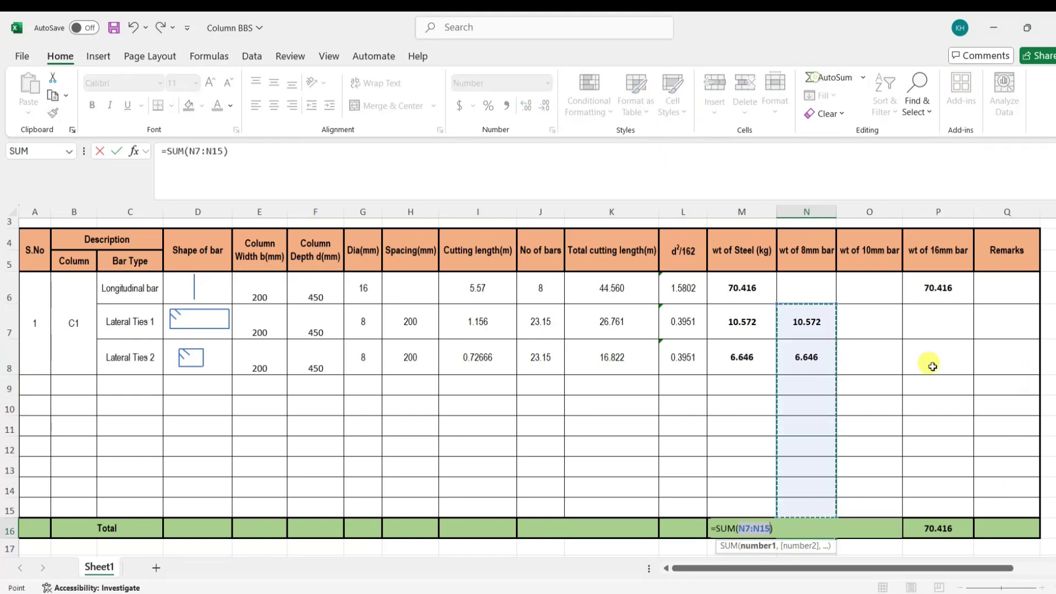
key("ctrl+Return")
- Review the weight totals and copy the 5% wastage formula from M18 into N18 for the 8mm bars
scroll(840, 463, "down", 2)
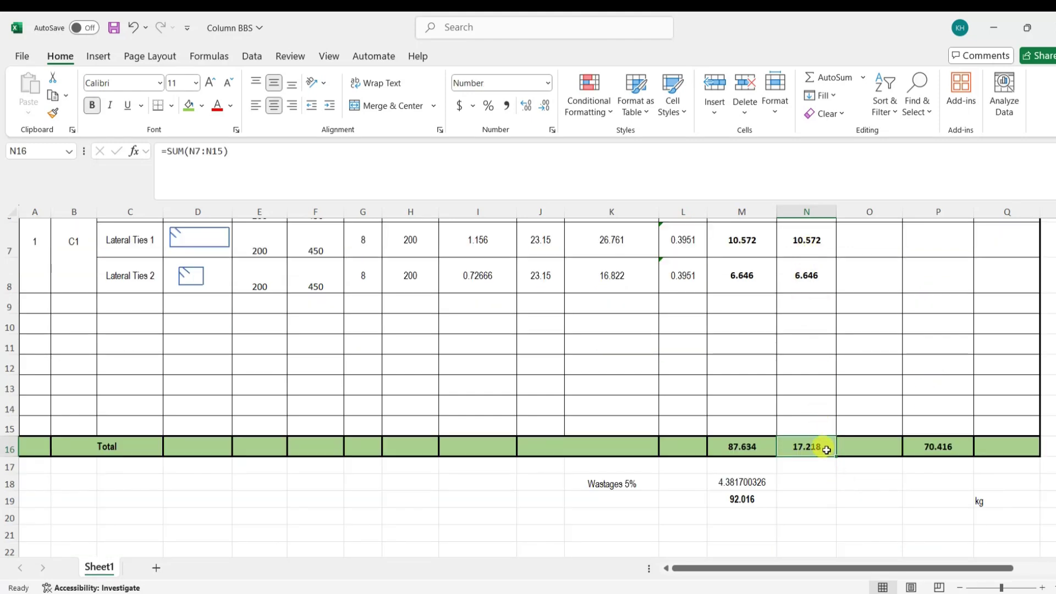
scroll(827, 450, "up", 3)
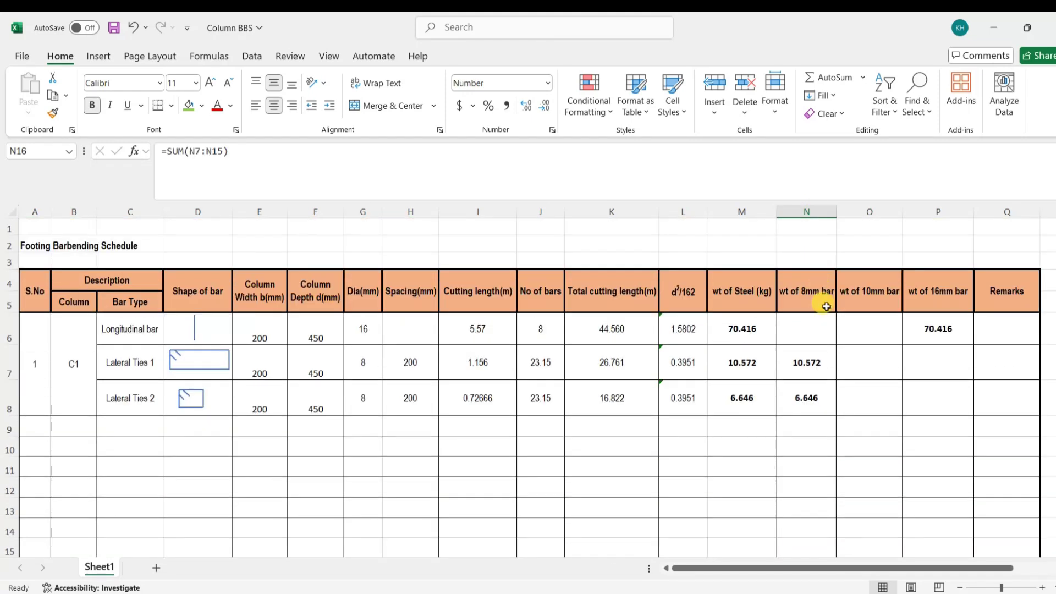
scroll(826, 306, "down", 2)
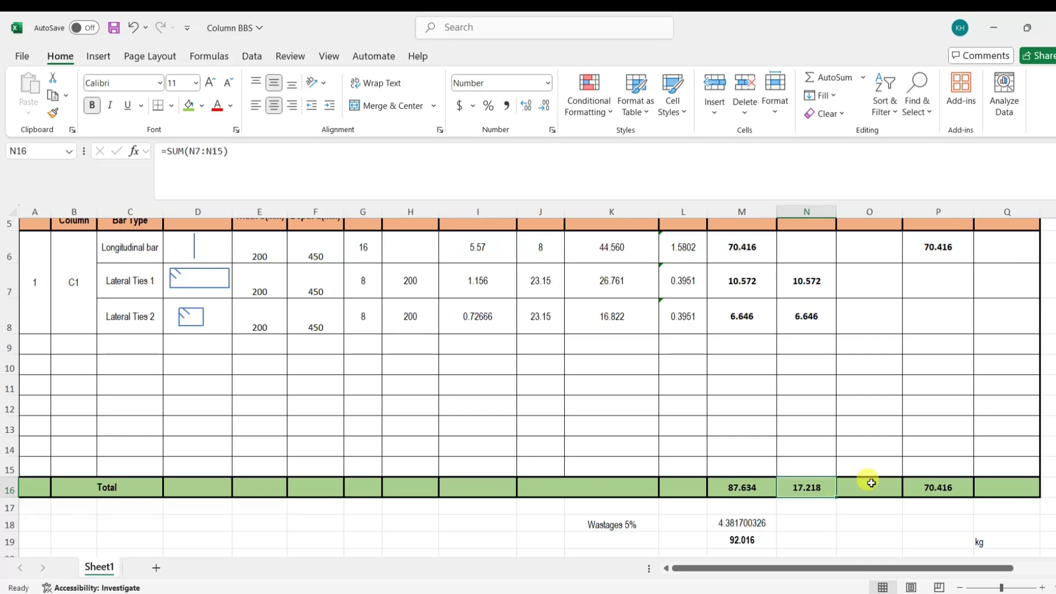
scroll(938, 271, "up", 2)
scroll(950, 301, "down", 1)
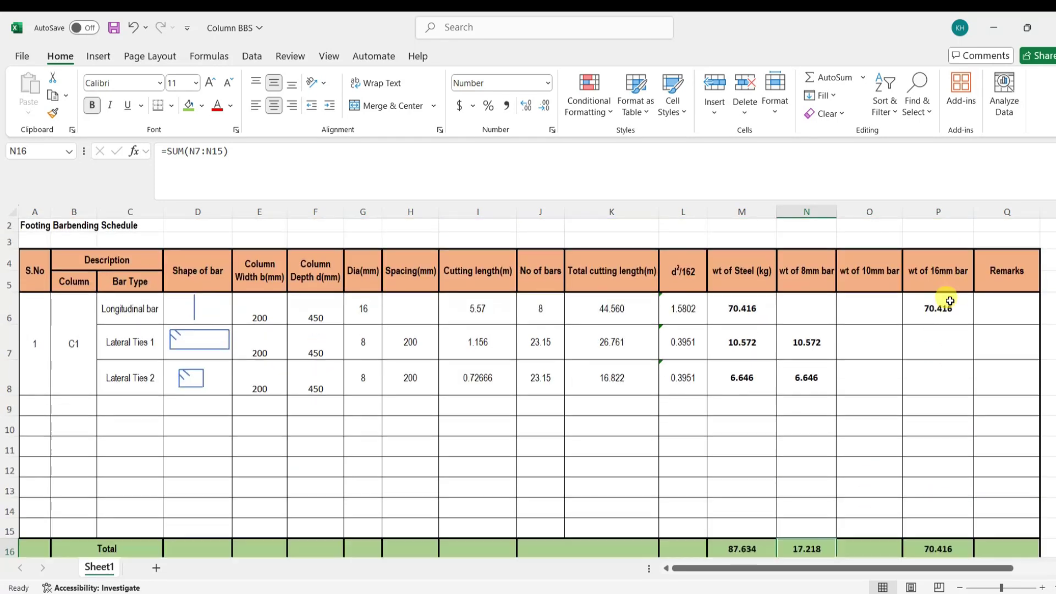
scroll(950, 301, "down", 1)
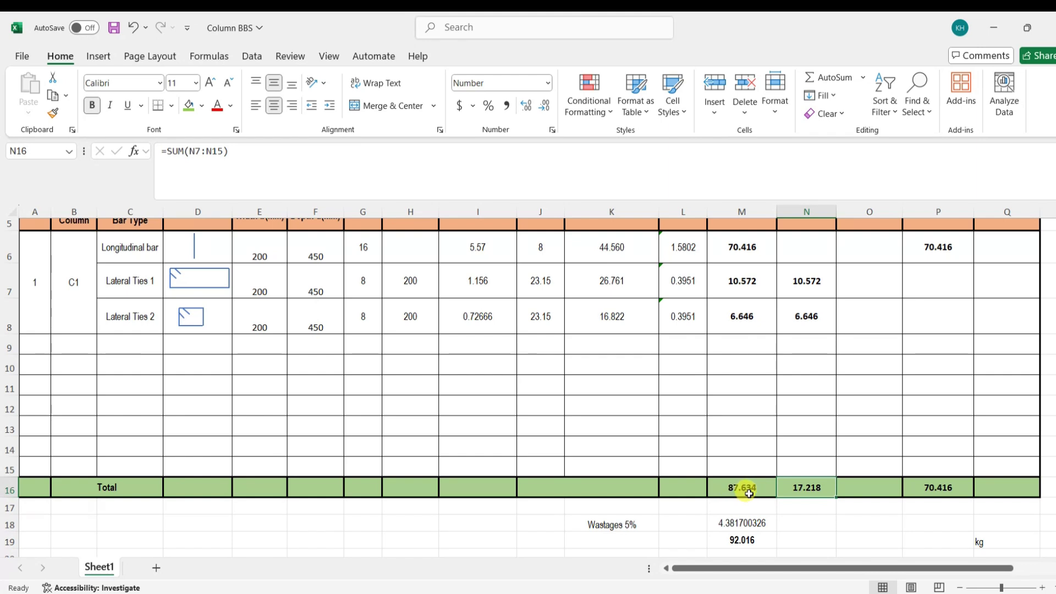
left_click(762, 521)
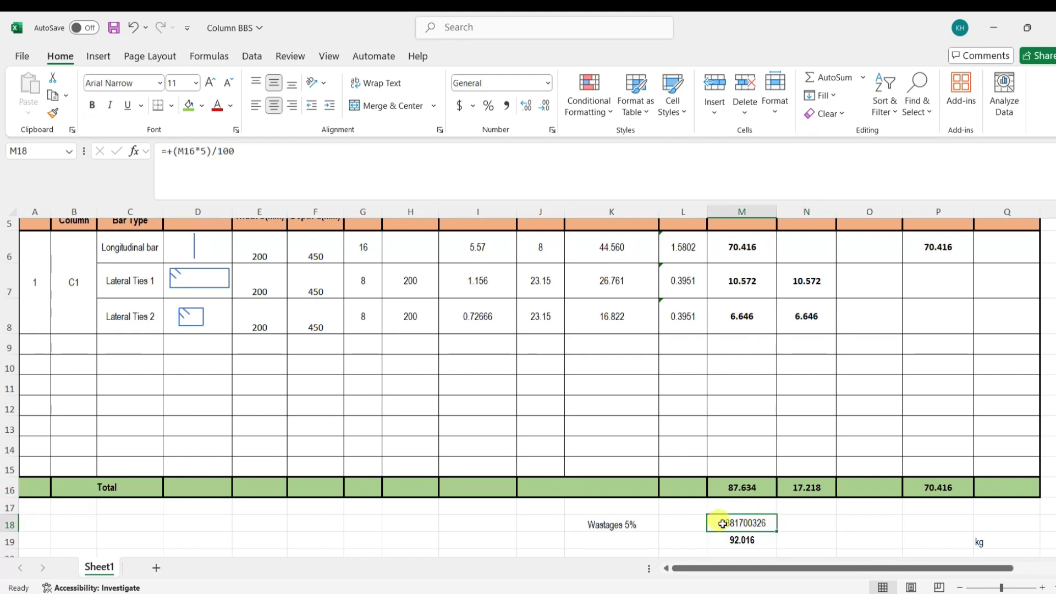
key("ctrl+c")
left_click(807, 523)
key("ctrl+v")
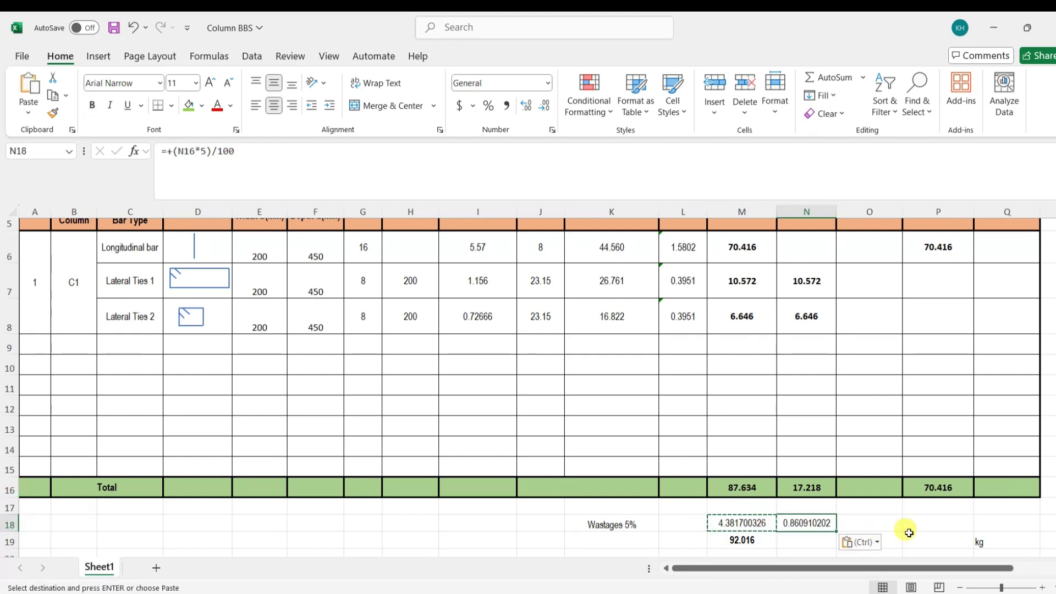
- Copy the total-with-wastage formula from M19 into N19 for the 8mm bars
left_click(742, 541)
key("ctrl+c")
left_click(806, 499)
key("ctrl+v")
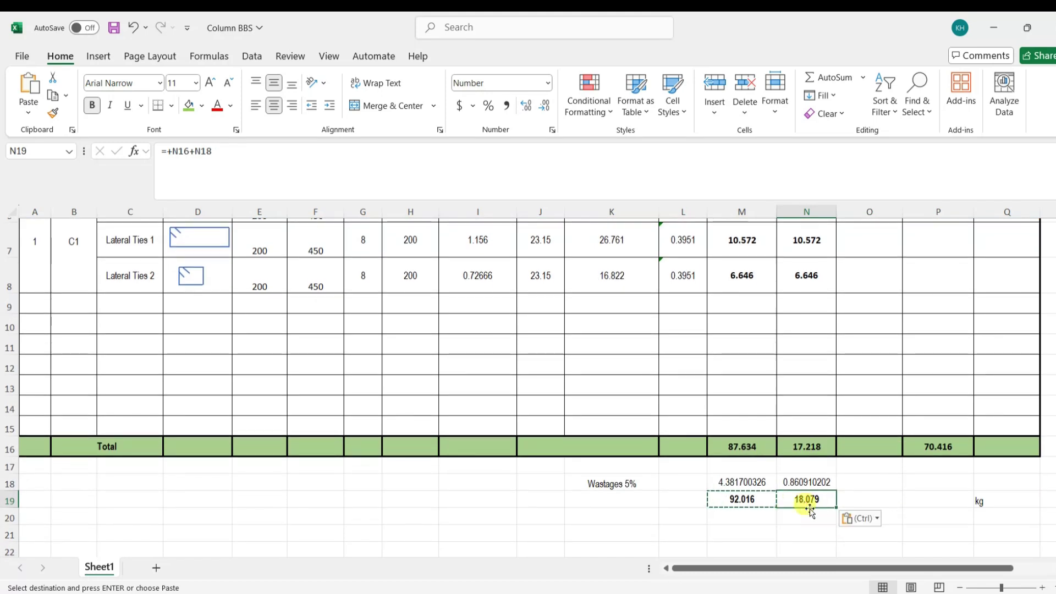
- Copy the 5% wastage and total-with-wastage formulas from N18:N19 into P18:P19 for the 16mm bars
left_click_drag(819, 482, 820, 500)
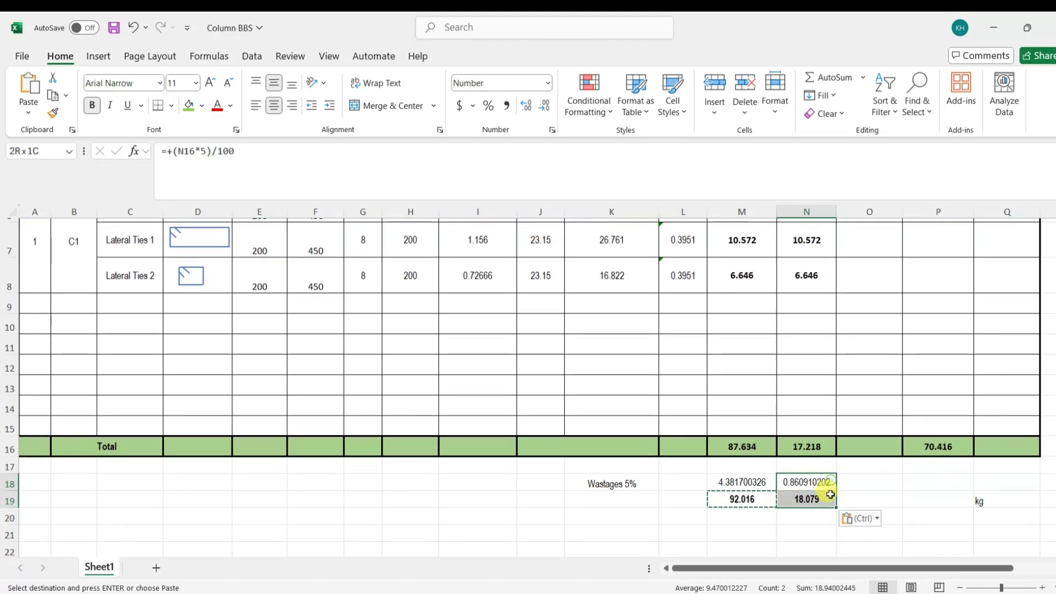
key("ctrl+c")
left_click_drag(942, 486, 938, 498)
key("Return")
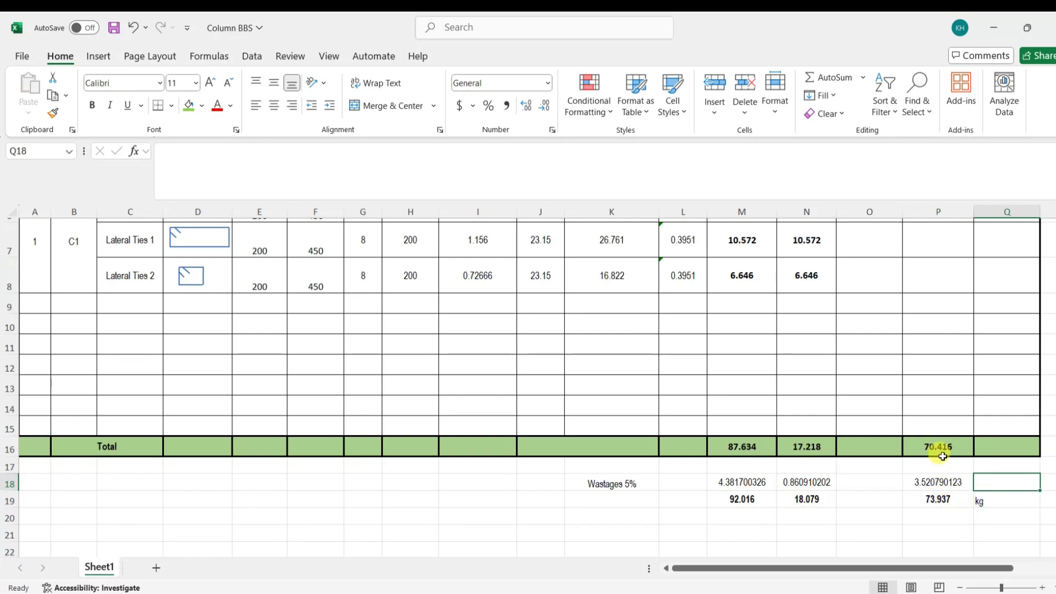
- Check the 16mm bar total in P16 and the final weights with wastage in P19, N19 and M19, and review the schedule
left_click(937, 499)
left_click(938, 444)
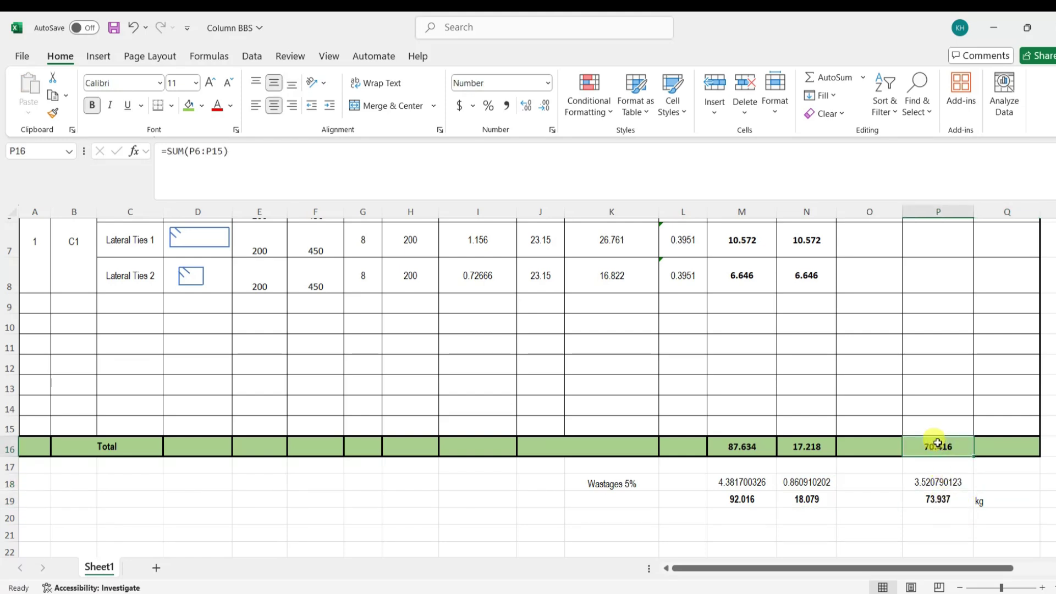
left_click(938, 499)
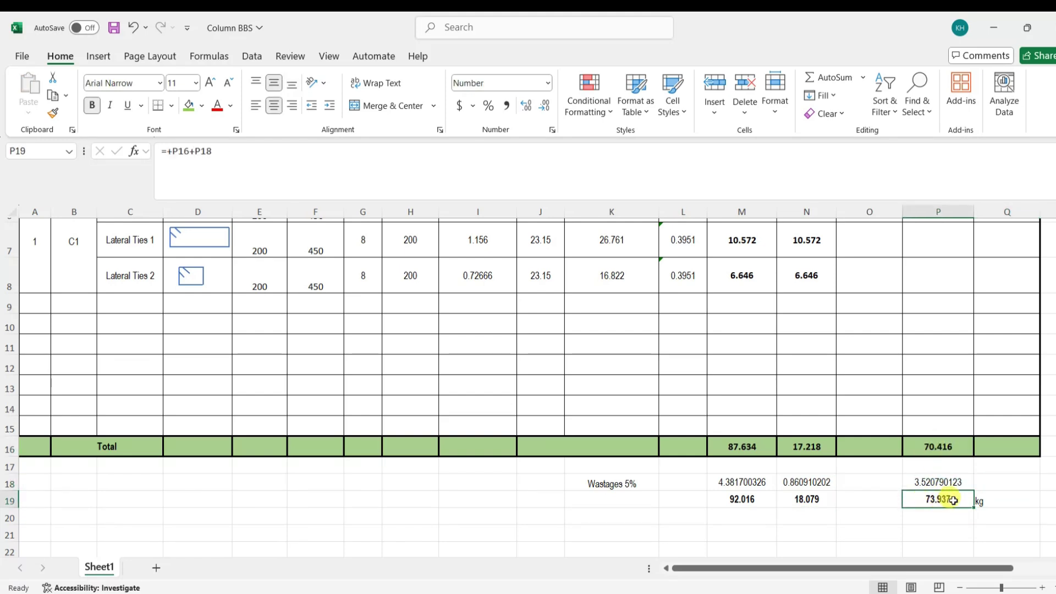
left_click(817, 499)
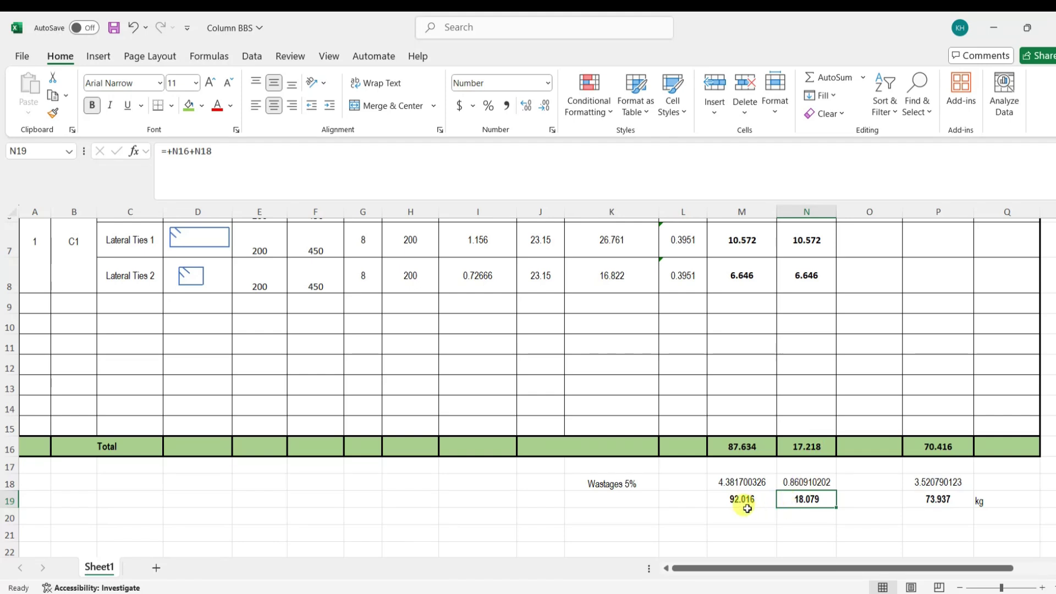
left_click(762, 499)
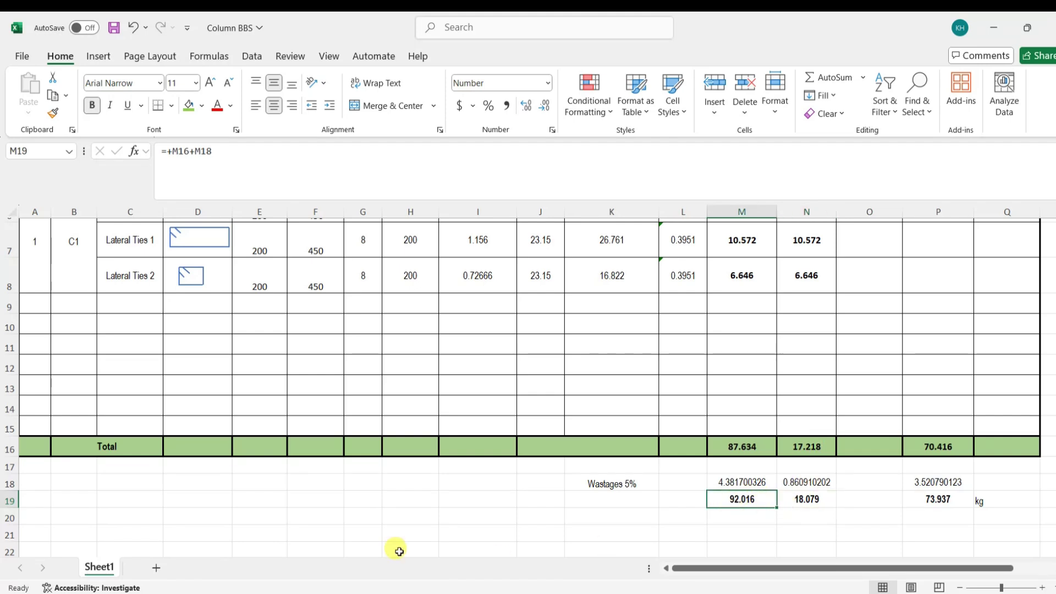
scroll(385, 541, "up", 1)
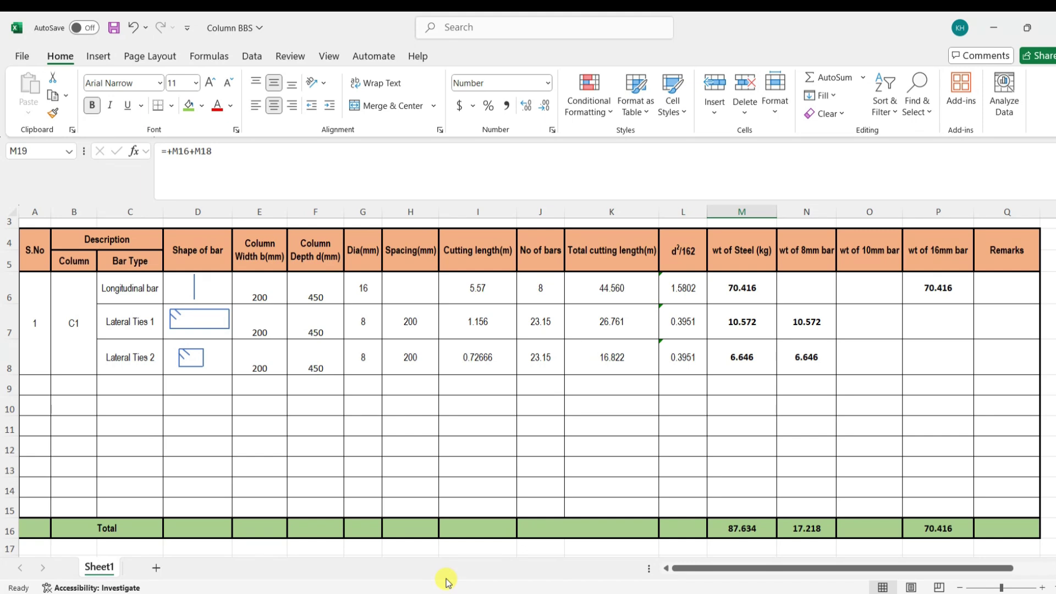